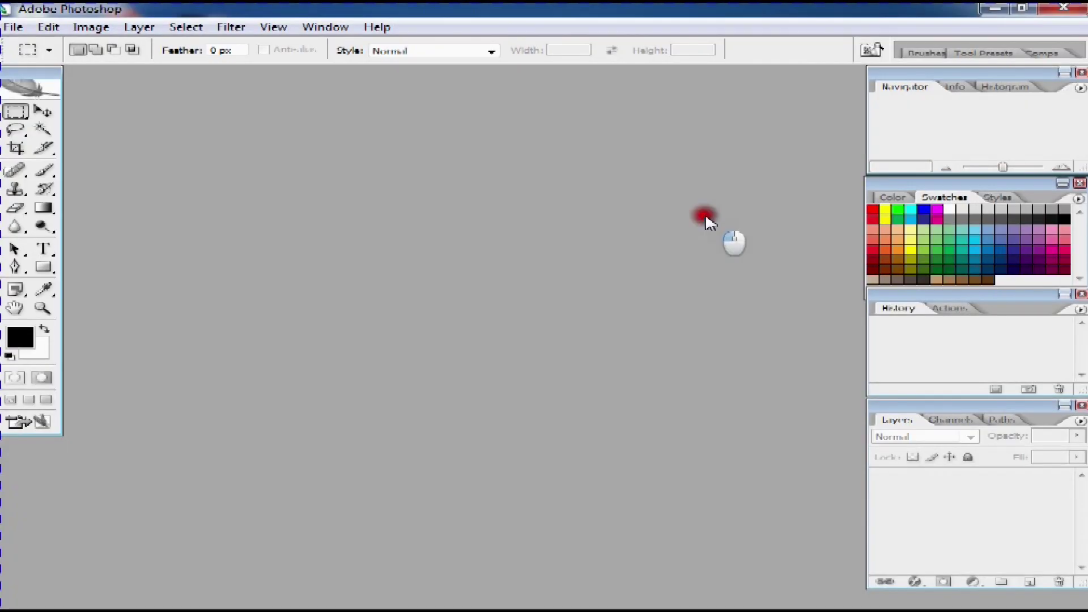
- Open the forest image 1.jpg from the Desktop and bring up the Open dialog for a second photo
double_click(704, 217)
mouse_move(840, 130)
left_mouse_down()
mouse_move(848, 335)
mouse_move(833, 279)
left_mouse_up()
left_click(484, 347)
left_click(469, 213)
left_click(806, 381)
double_click(666, 202)
left_click_drag(832, 139, 839, 297)
- Open DSC_4442.jpg and duplicate the girl photo onto a new layer via Layer via Copy
left_click(569, 343)
left_click(806, 379)
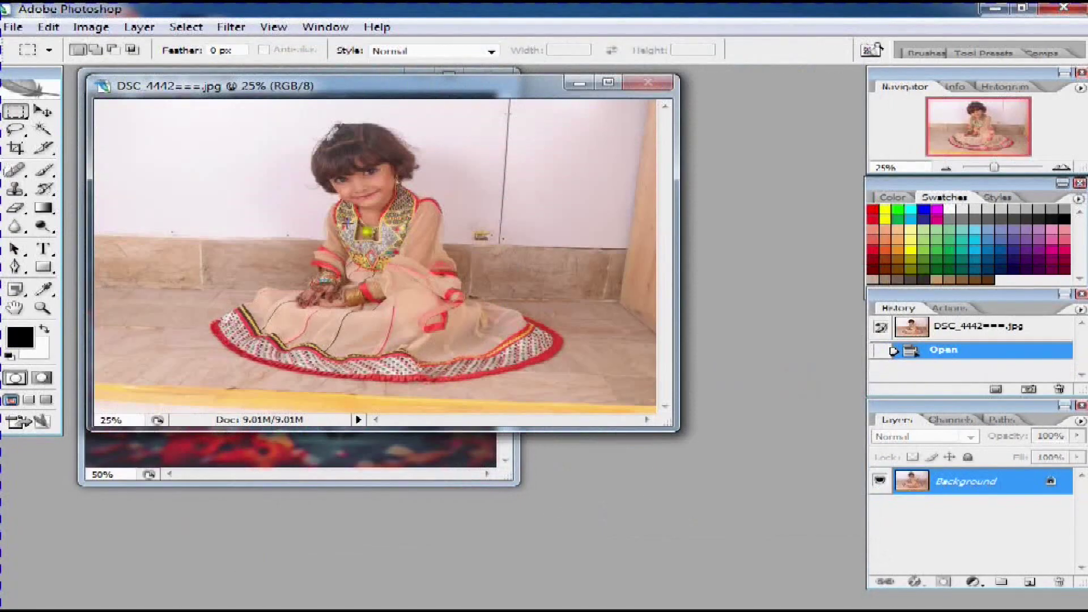
left_click(26, 266)
left_click_drag(428, 94, 623, 93)
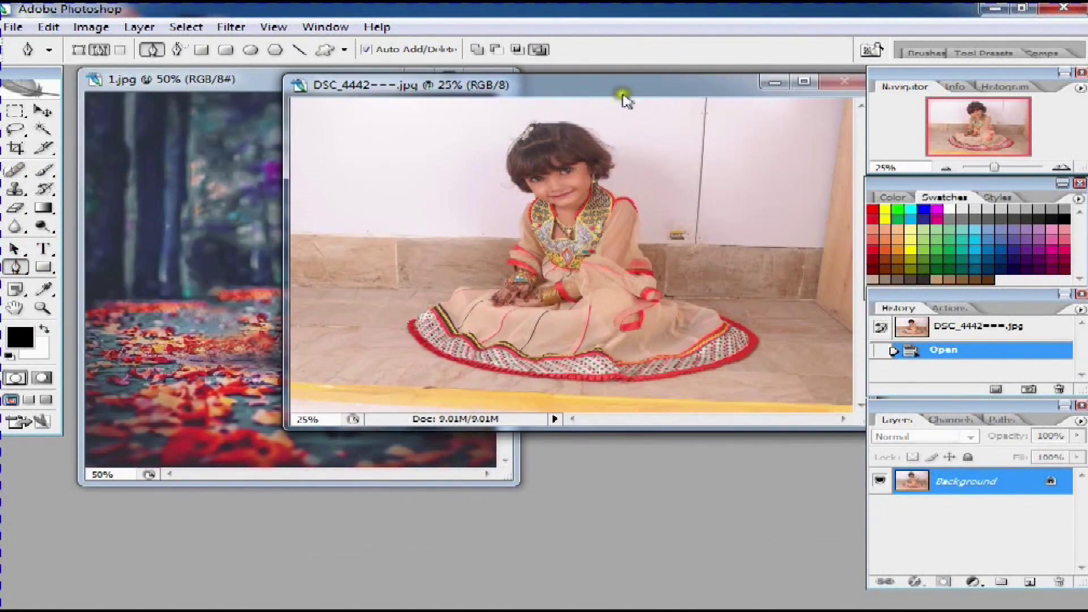
left_click(139, 27)
mouse_move(149, 45)
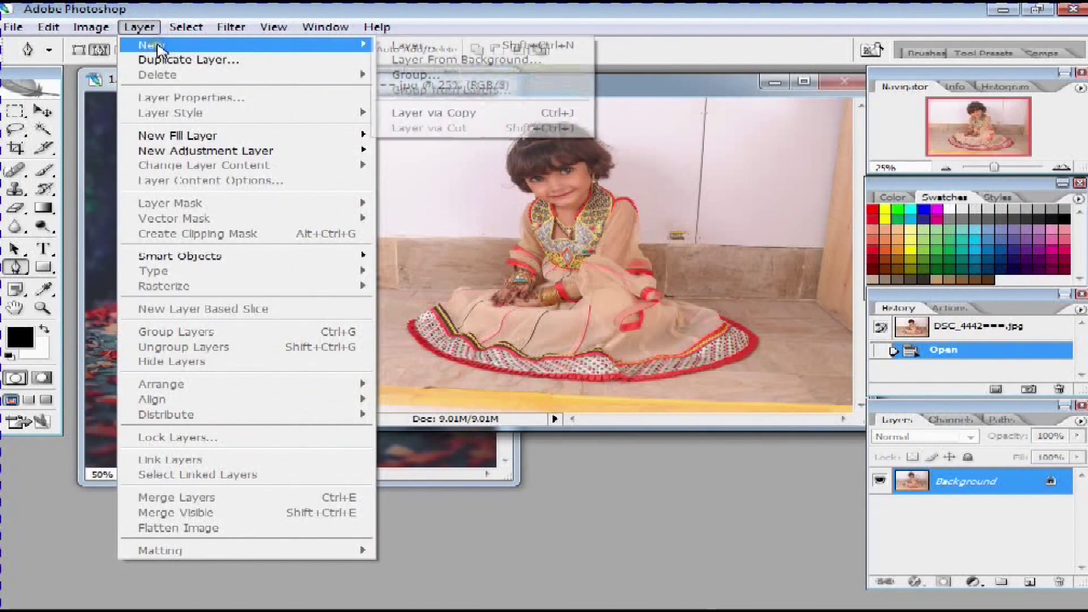
left_click(441, 112)
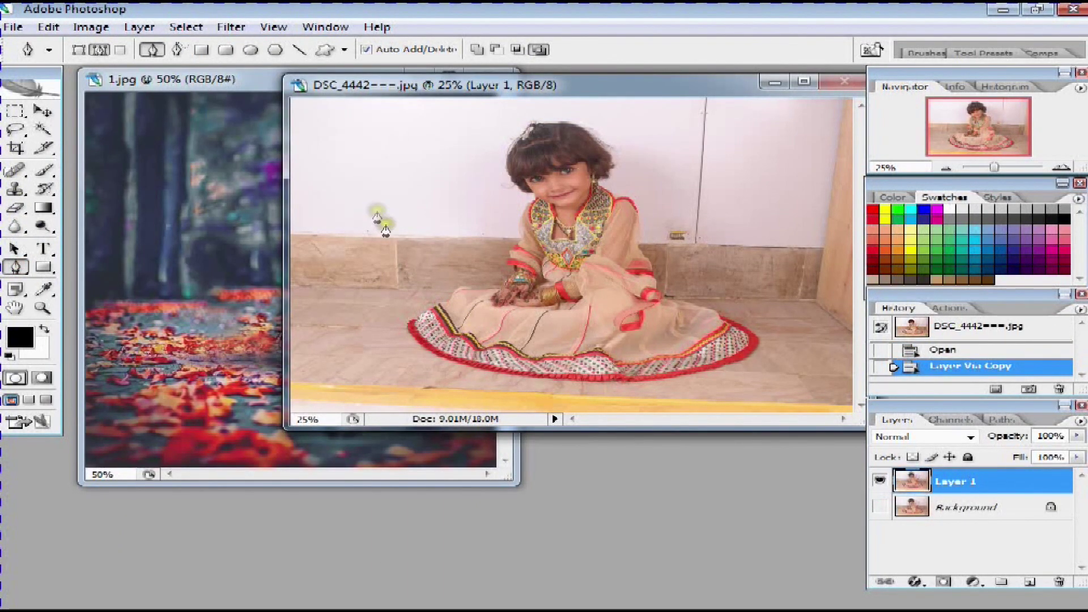
- Drag the forest image 1.jpg into the girl photo as a new layer
left_click(159, 114)
key("v")
left_click_drag(182, 129, 627, 206)
left_click(259, 107)
left_click(453, 80)
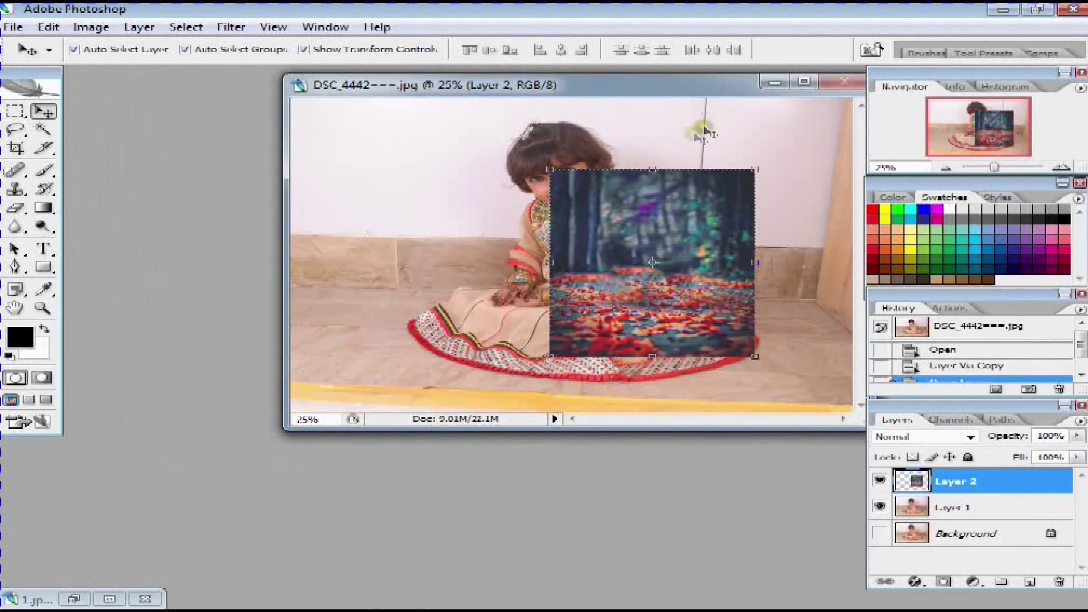
left_click(804, 81)
left_click_drag(618, 295, 360, 230)
- Scale the forest layer to fill the canvas and place it below the girl layer
key("ctrl+t")
left_click_drag(458, 360, 817, 487)
double_click(583, 328)
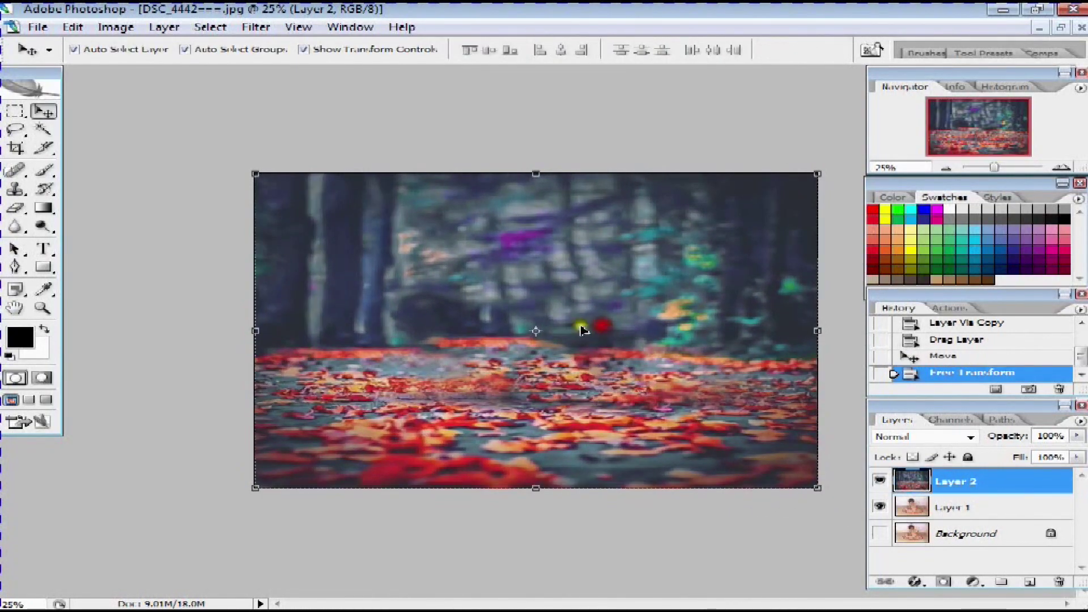
left_click(17, 267)
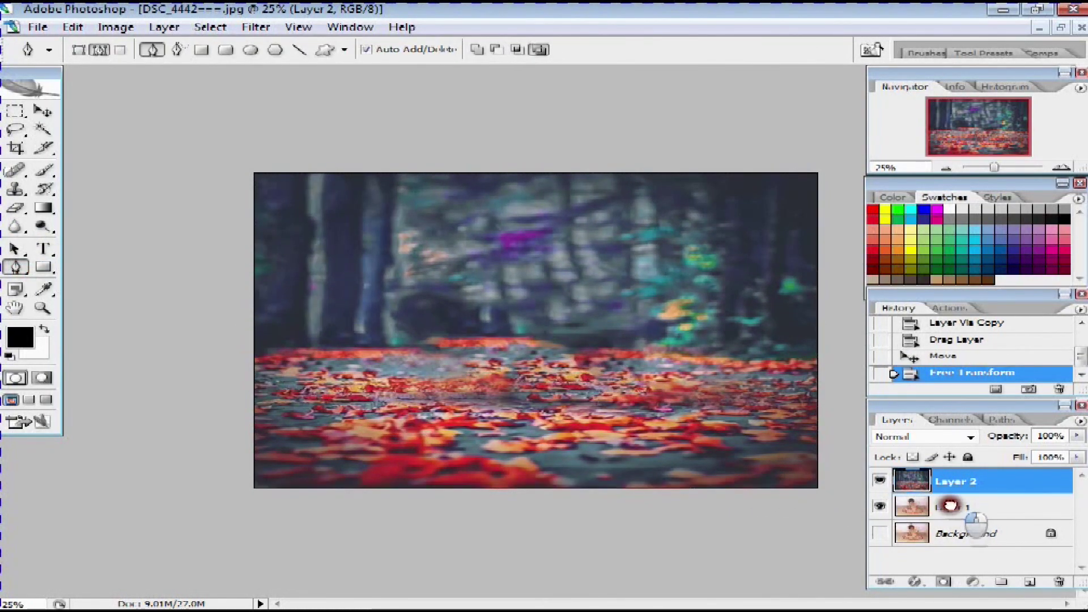
left_click_drag(952, 482, 963, 510)
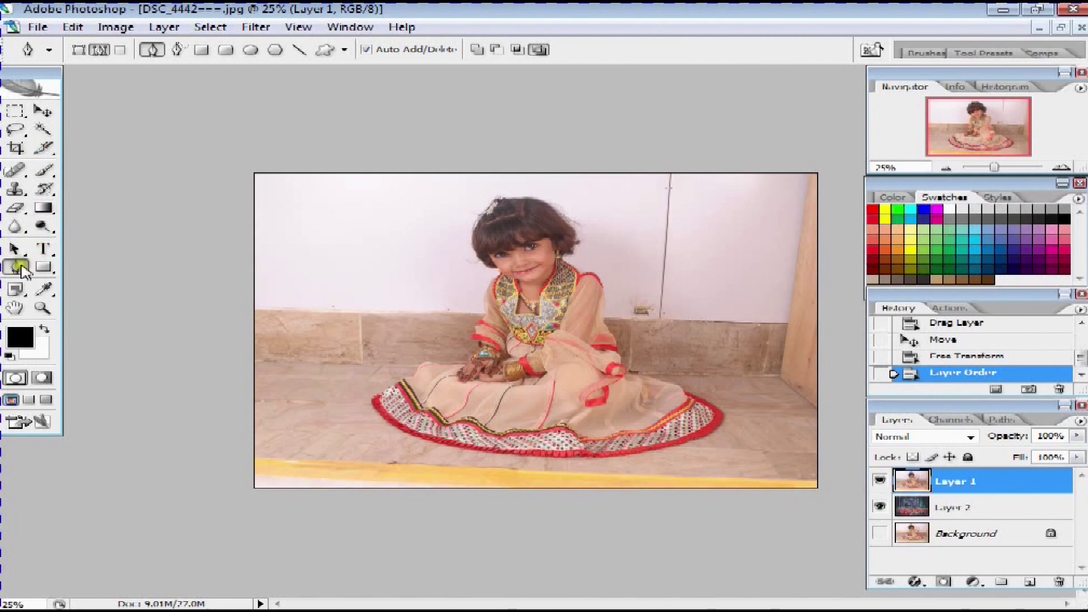
left_click_drag(352, 371, 561, 483)
- Begin the Pen outline of the girl with points along the skirt hem
left_click(391, 377)
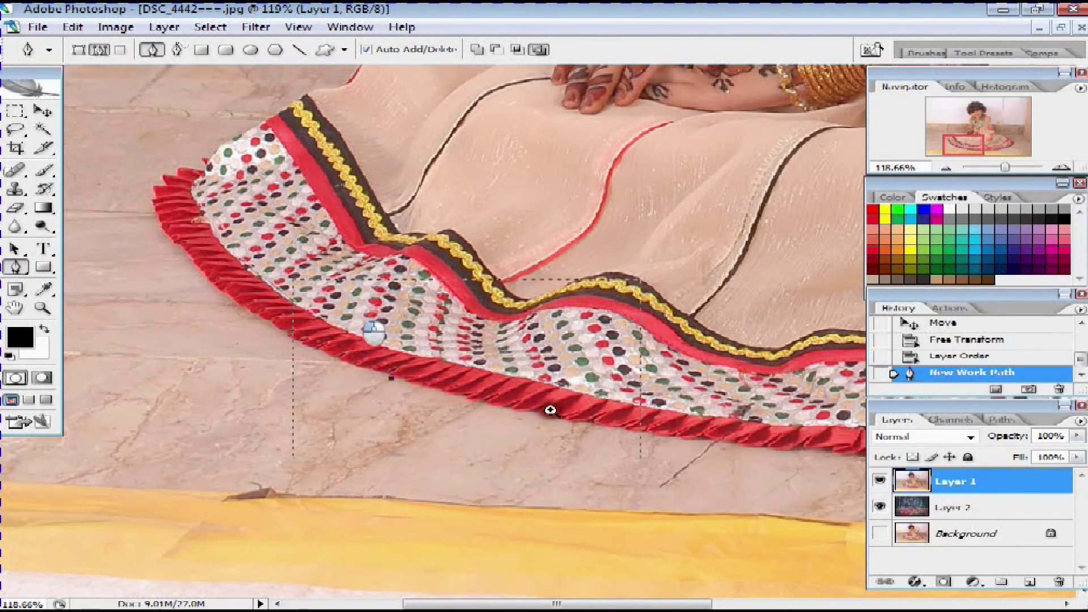
left_click_drag(346, 313, 486, 332)
left_click(309, 282)
left_click_drag(340, 317, 362, 335)
left_click(393, 355)
left_click(289, 276)
left_click(258, 238)
mouse_move(248, 213)
left_mouse_down()
mouse_move(272, 279)
mouse_move(251, 246)
left_mouse_up()
- Continue the outline past the veil and hair, then along the neck and shoulder
mouse_move(311, 211)
left_mouse_down()
mouse_move(496, 266)
mouse_move(397, 295)
left_mouse_up()
mouse_move(482, 255)
left_mouse_down()
mouse_move(391, 306)
mouse_move(396, 317)
left_mouse_up()
mouse_move(465, 272)
left_mouse_down()
mouse_move(388, 332)
mouse_move(396, 372)
left_mouse_up()
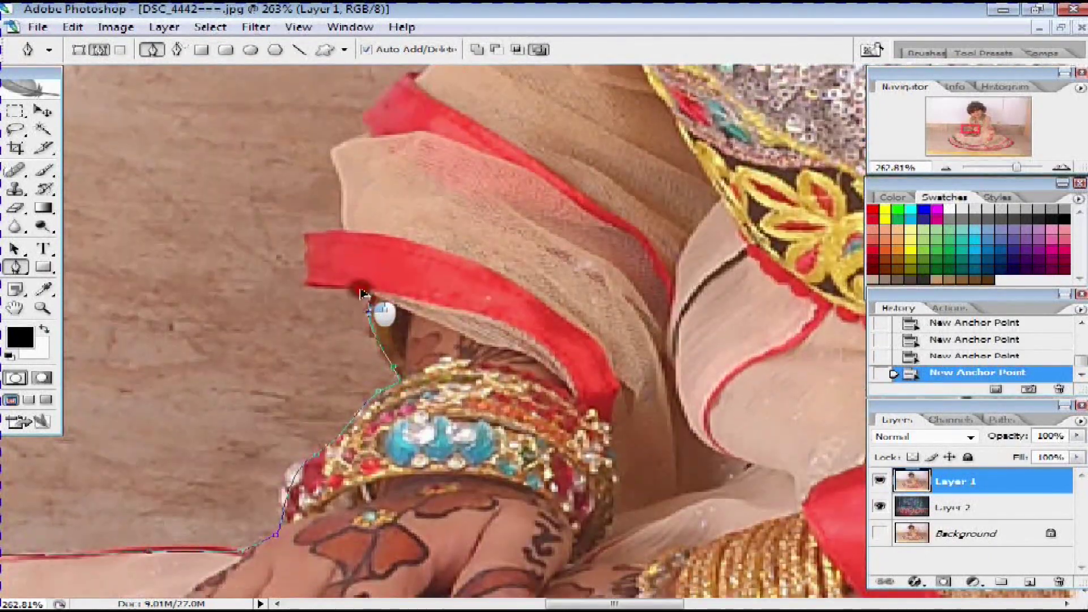
left_click_drag(431, 226, 436, 295)
left_click_drag(436, 193, 439, 255)
left_click_drag(437, 170, 423, 340)
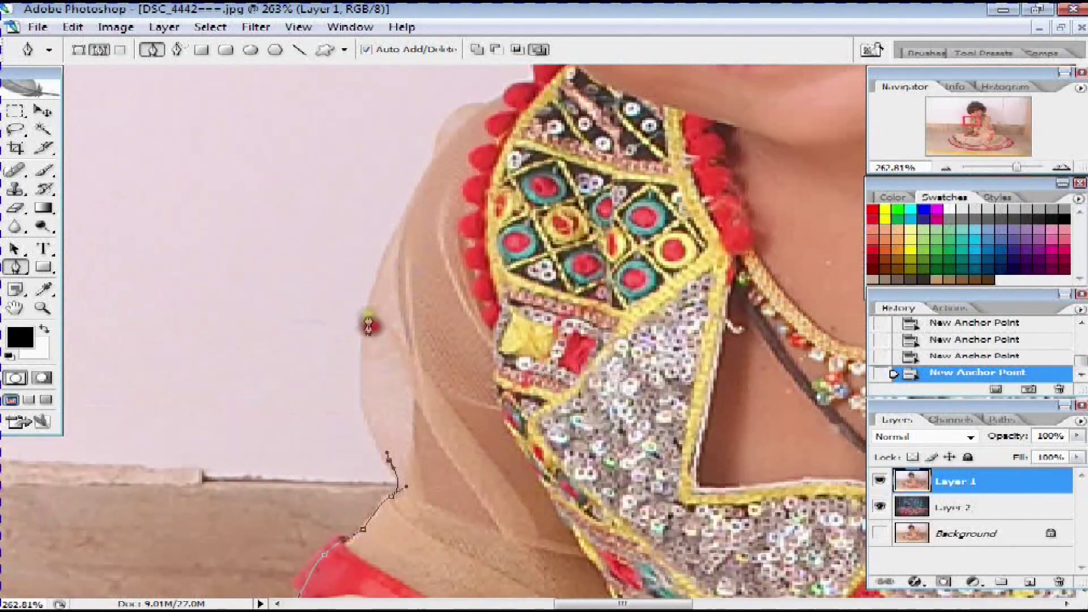
left_click_drag(422, 142, 407, 272)
left_click_drag(493, 203, 479, 258)
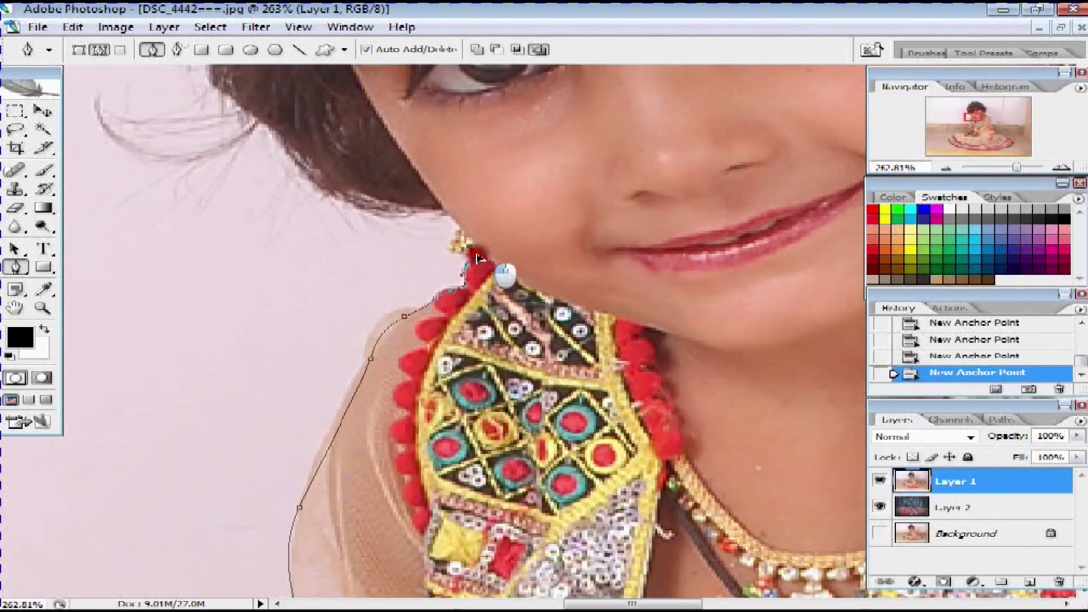
mouse_move(432, 211)
left_mouse_down()
mouse_move(340, 250)
mouse_move(522, 274)
mouse_move(638, 232)
left_mouse_up()
left_click_drag(552, 351, 587, 308)
left_click(547, 328)
left_click(504, 337)
left_click(451, 331)
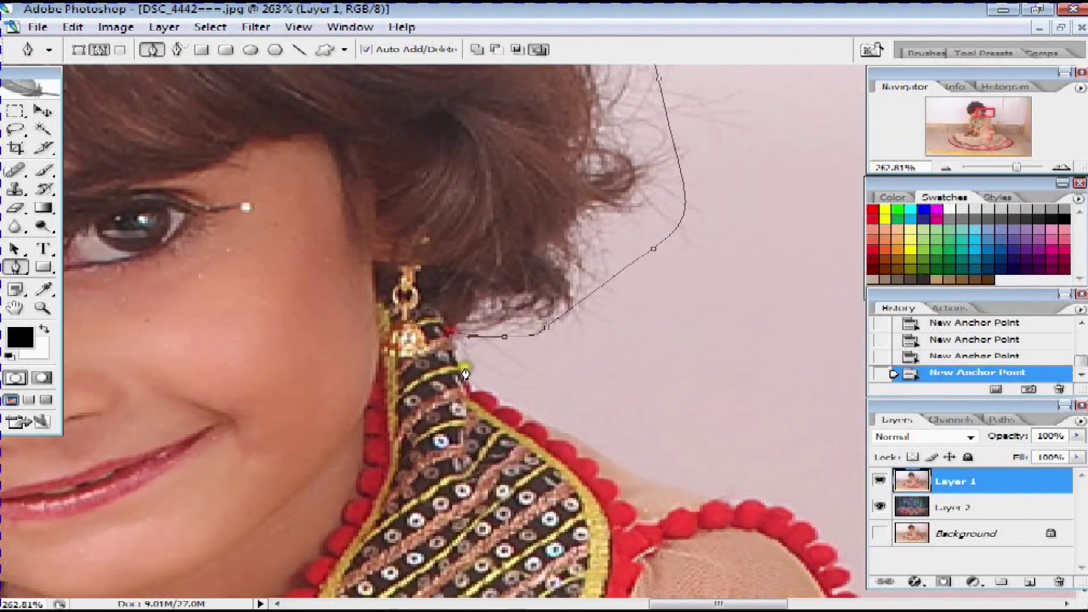
left_click_drag(616, 462, 395, 306)
left_click(465, 338)
left_click(511, 346)
left_click(567, 357)
left_click(614, 408)
left_click(625, 434)
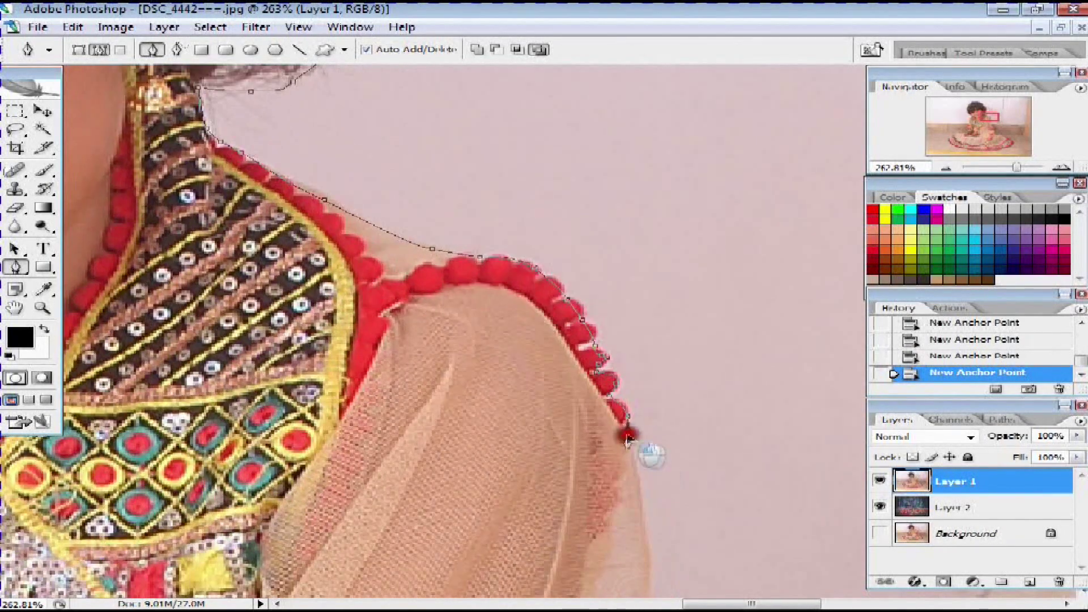
- Trace the outline down the arm and around the red ribbon loop
left_click_drag(637, 445, 559, 304)
left_click(487, 279)
left_click_drag(487, 279, 464, 154)
left_click_drag(584, 510, 584, 346)
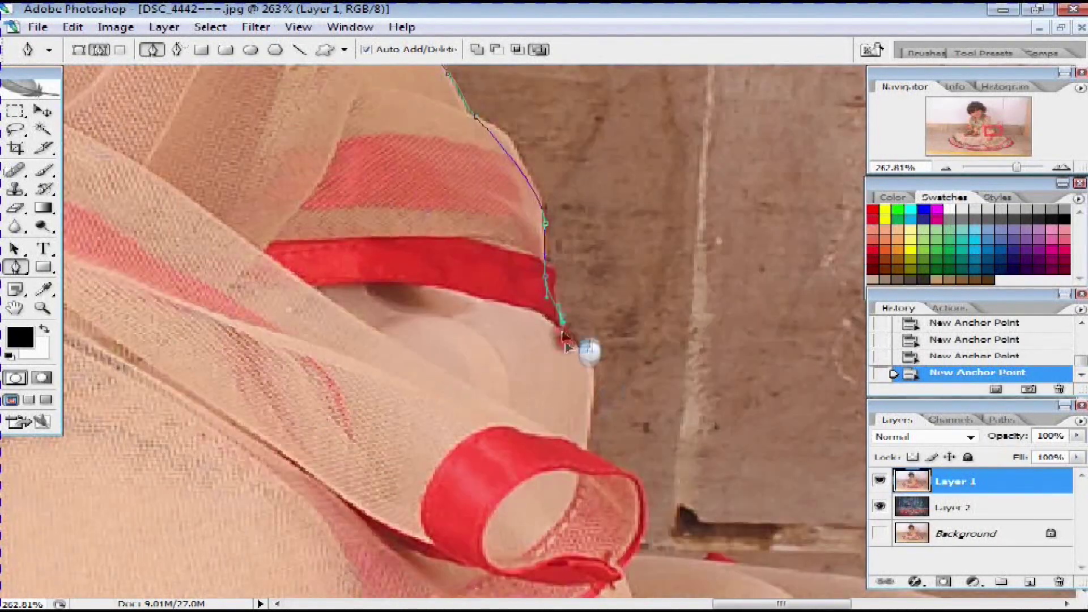
left_click_drag(668, 533, 578, 357)
left_click_drag(748, 420, 589, 346)
left_click(589, 329)
- Trace the remaining polka-dot skirt hem at 200% to complete the path
mouse_move(678, 350)
left_mouse_down()
mouse_move(554, 238)
mouse_move(592, 282)
left_mouse_up()
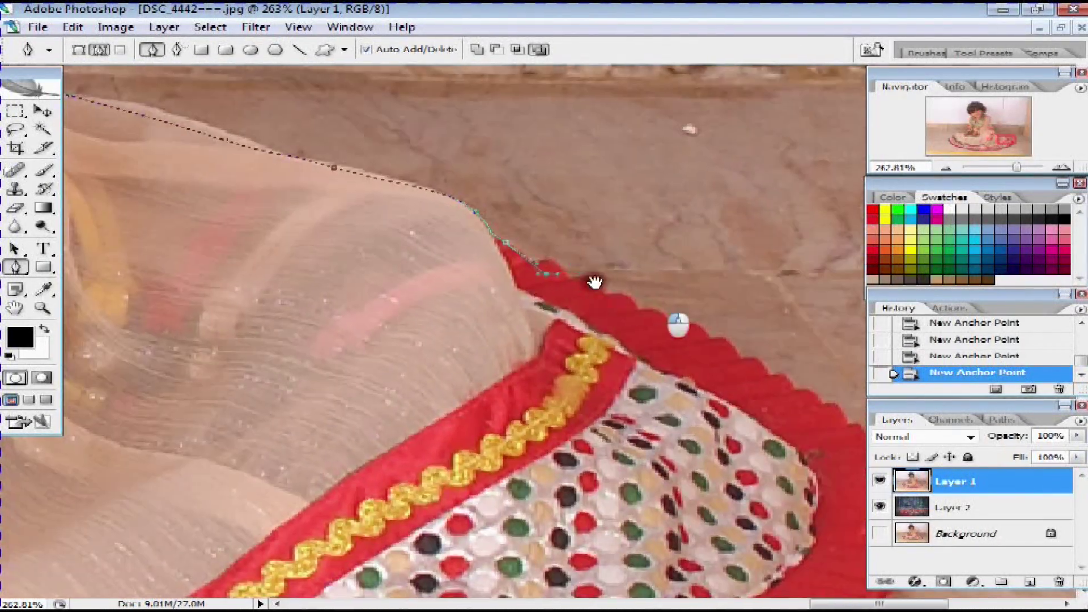
left_click_drag(678, 318, 534, 296)
mouse_move(677, 385)
left_mouse_down()
mouse_move(599, 311)
mouse_move(626, 272)
left_mouse_up()
left_click_drag(677, 351, 567, 306)
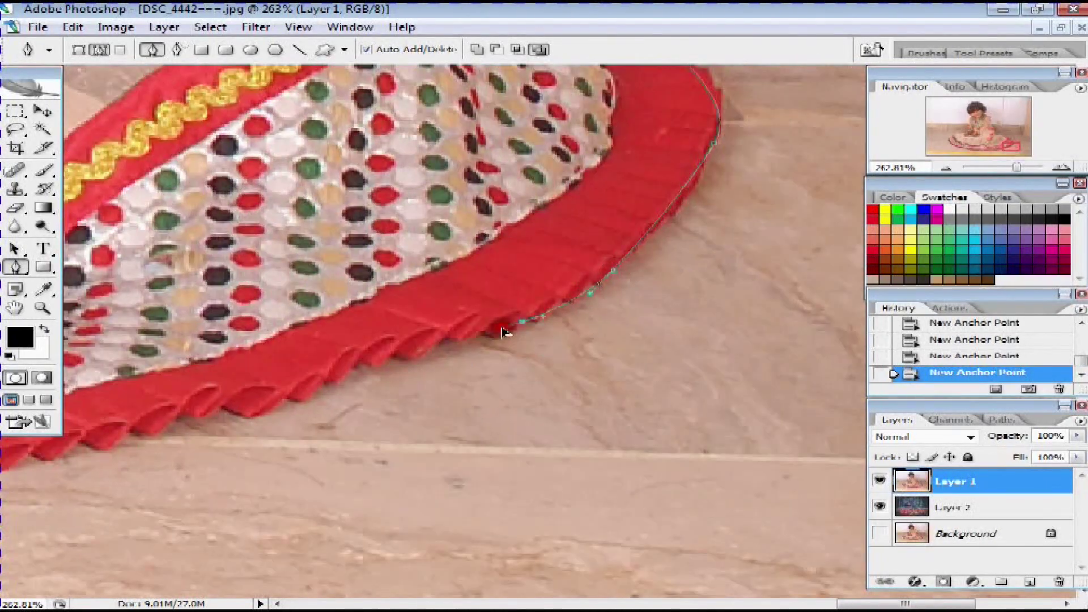
key("ctrl+minus")
mouse_move(412, 361)
left_mouse_down()
mouse_move(567, 304)
mouse_move(438, 331)
mouse_move(601, 329)
left_mouse_up()
left_click(601, 329)
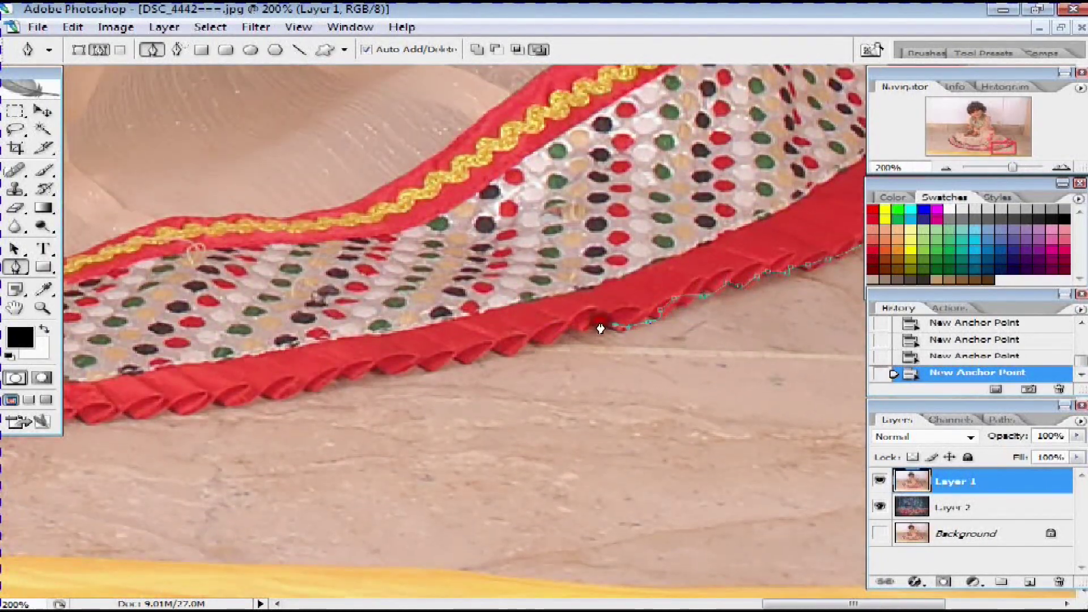
left_click_drag(522, 349, 492, 333)
mouse_move(397, 352)
left_mouse_down()
mouse_move(425, 332)
mouse_move(460, 349)
left_mouse_up()
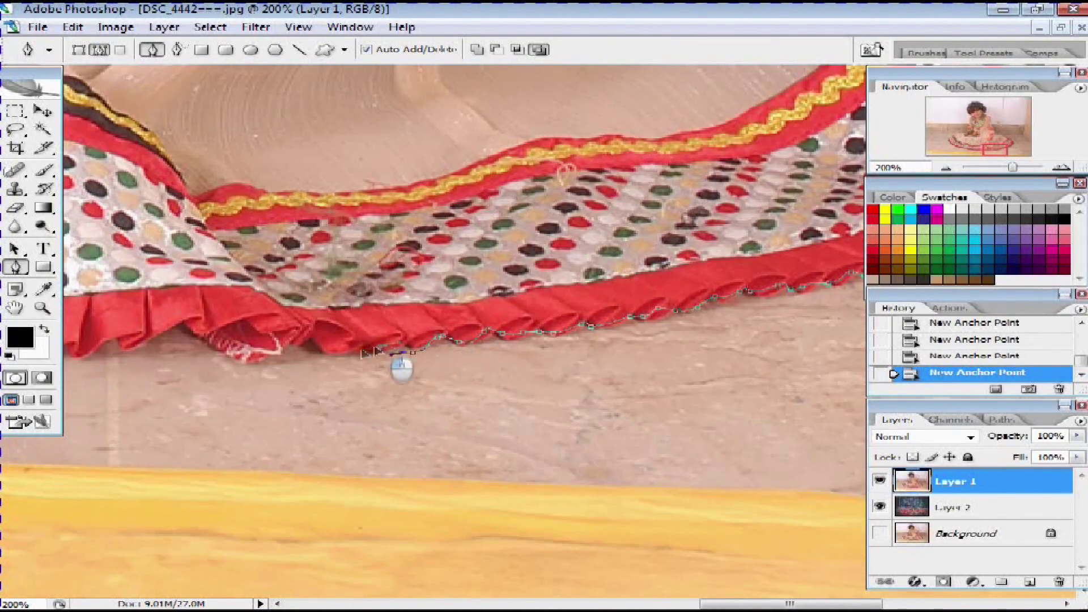
left_click_drag(401, 368, 520, 366)
left_click_drag(453, 348, 606, 363)
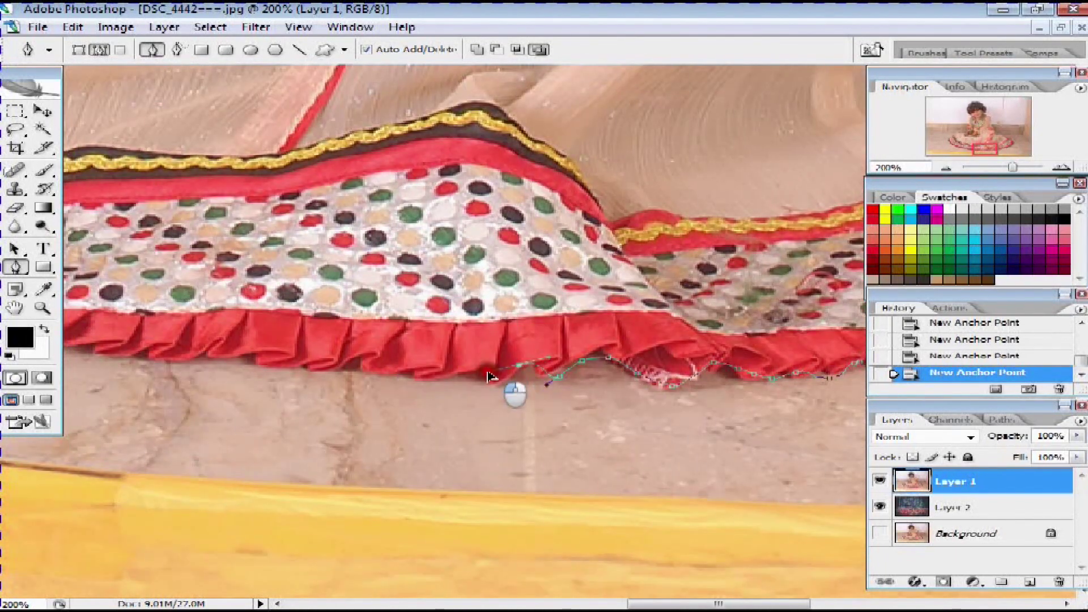
left_click_drag(410, 383, 426, 371)
mouse_move(339, 352)
left_mouse_down()
mouse_move(372, 360)
mouse_move(345, 323)
mouse_move(352, 309)
mouse_move(482, 325)
left_mouse_up()
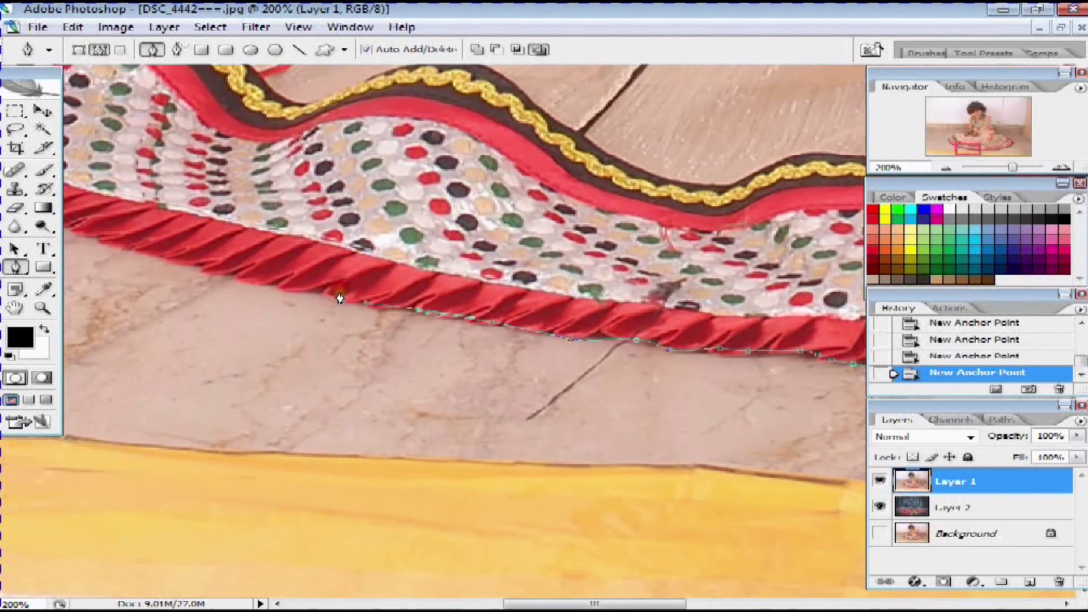
left_click_drag(253, 291, 344, 315)
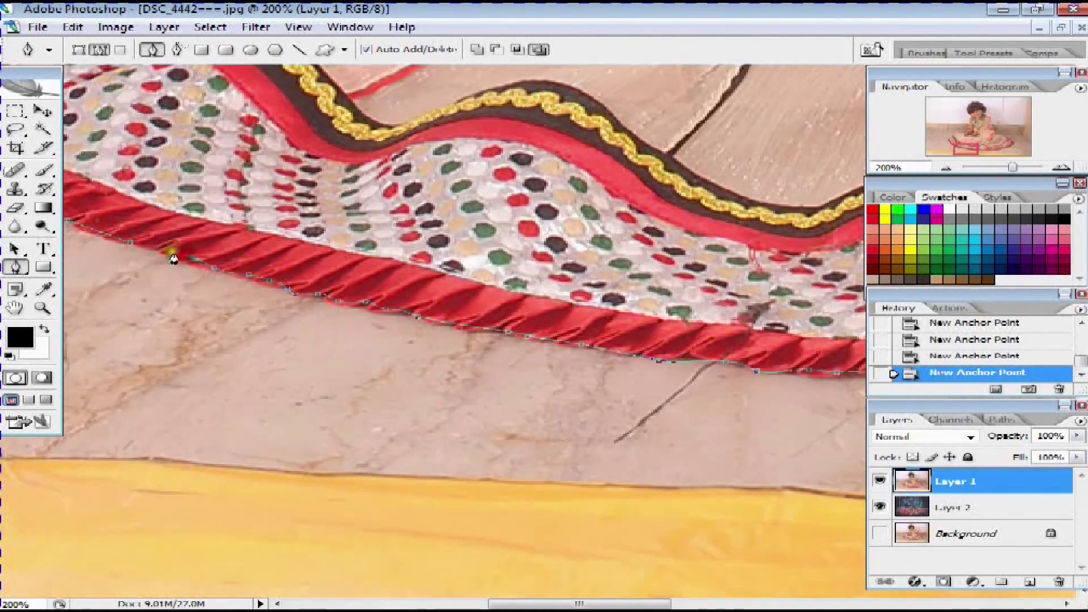
- Convert the path to a selection, invert it and delete the white-wall background
right_click(248, 221)
left_click(354, 299)
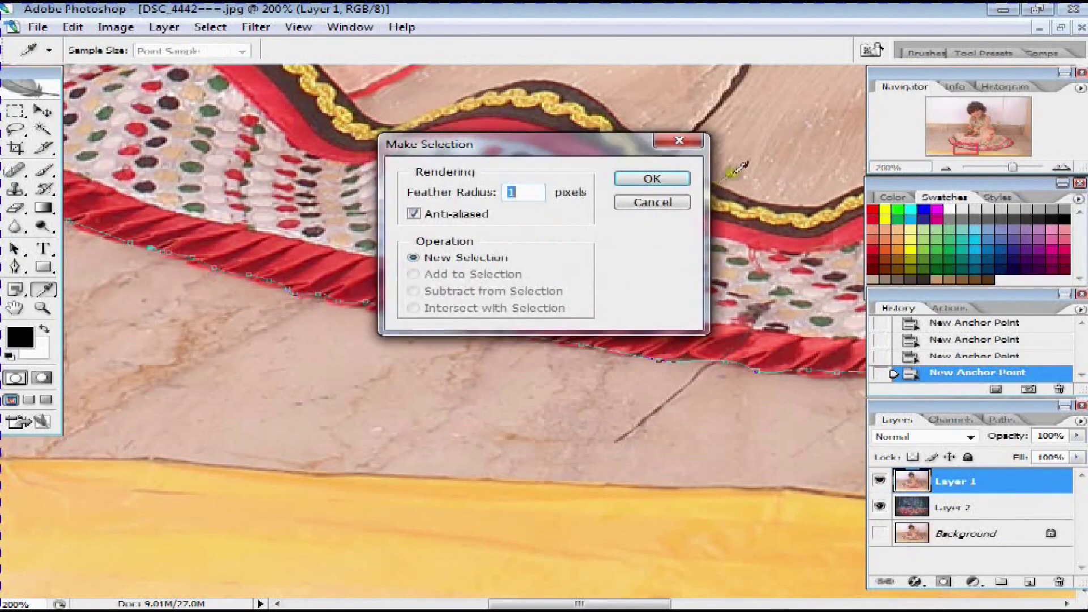
left_click(671, 181)
key("ctrl+0")
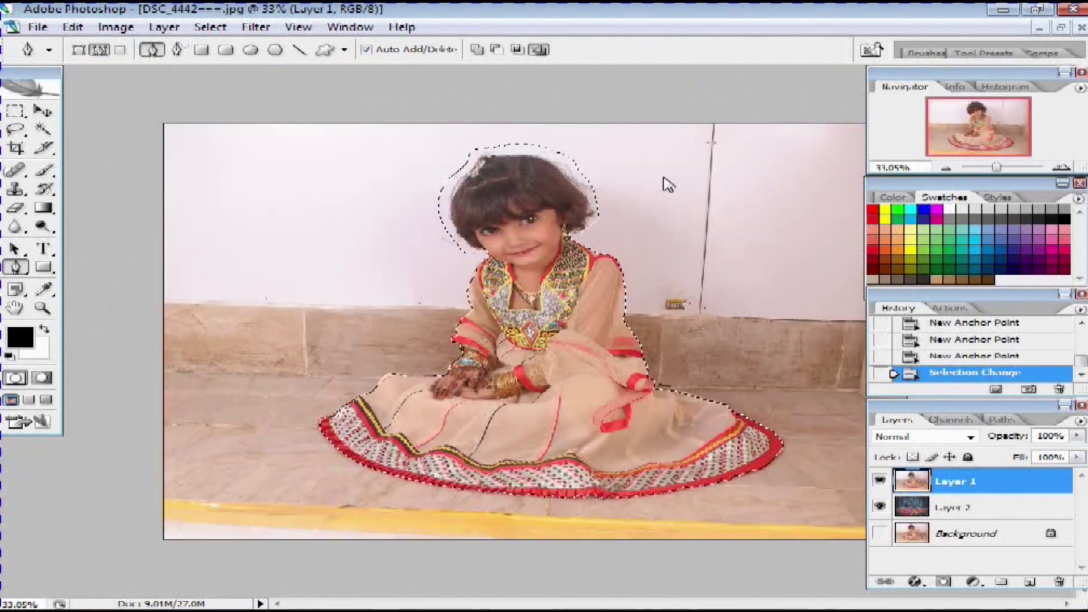
key("ctrl+shift+i")
key("Delete")
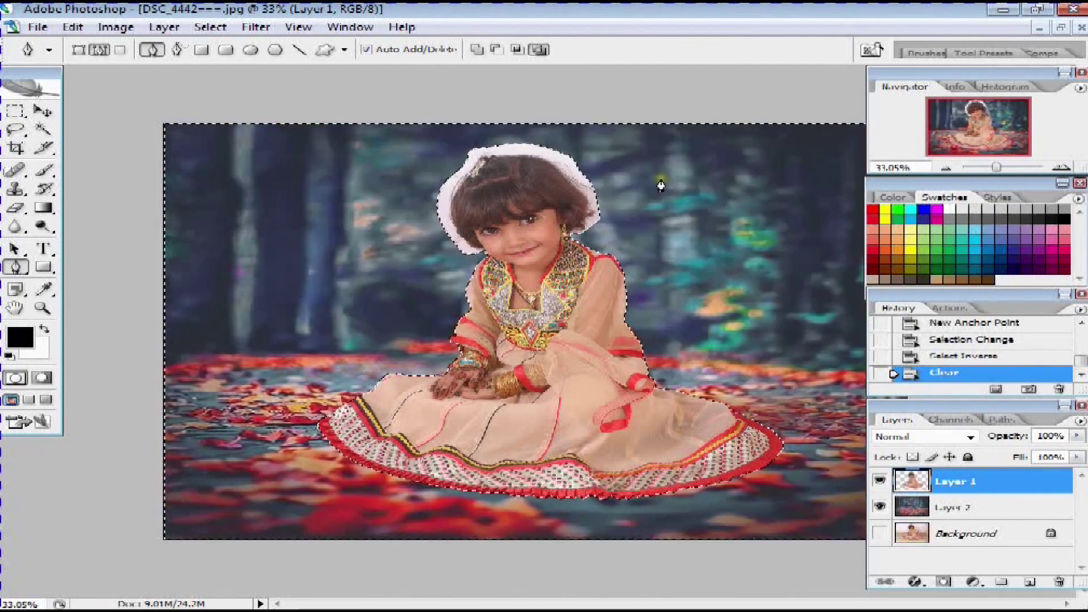
key("v")
left_click_drag(784, 142, 737, 164)
- Scale the girl to about 92.6% and seat her on the leaf floor right of centre
key("Escape")
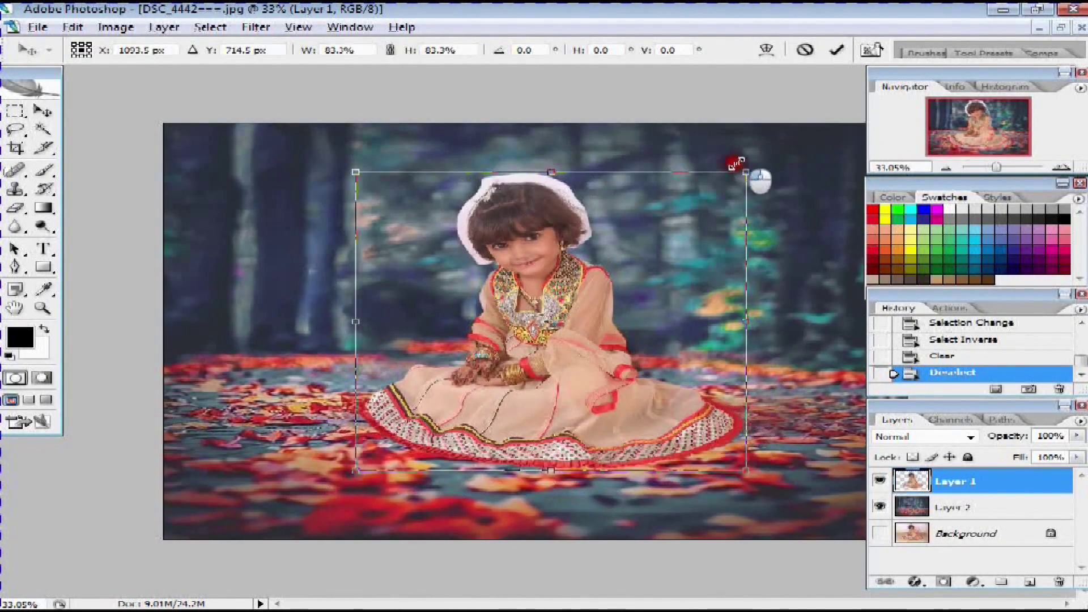
left_click_drag(510, 340, 621, 340)
key("Return")
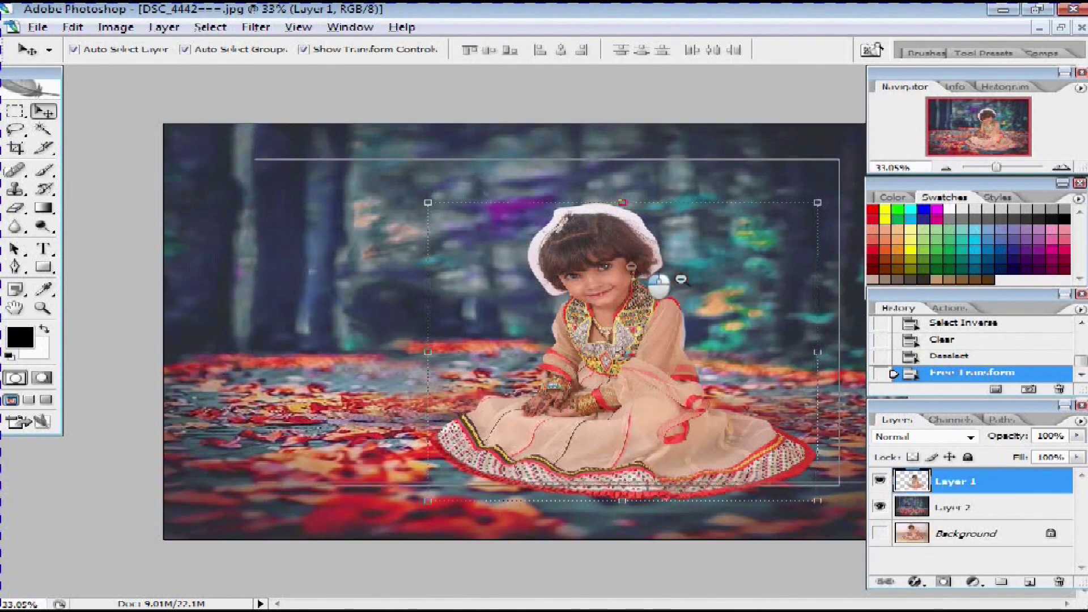
key("ctrl+minus")
left_click_drag(700, 374, 748, 403)
key("ctrl+t")
left_click_drag(770, 245, 765, 249)
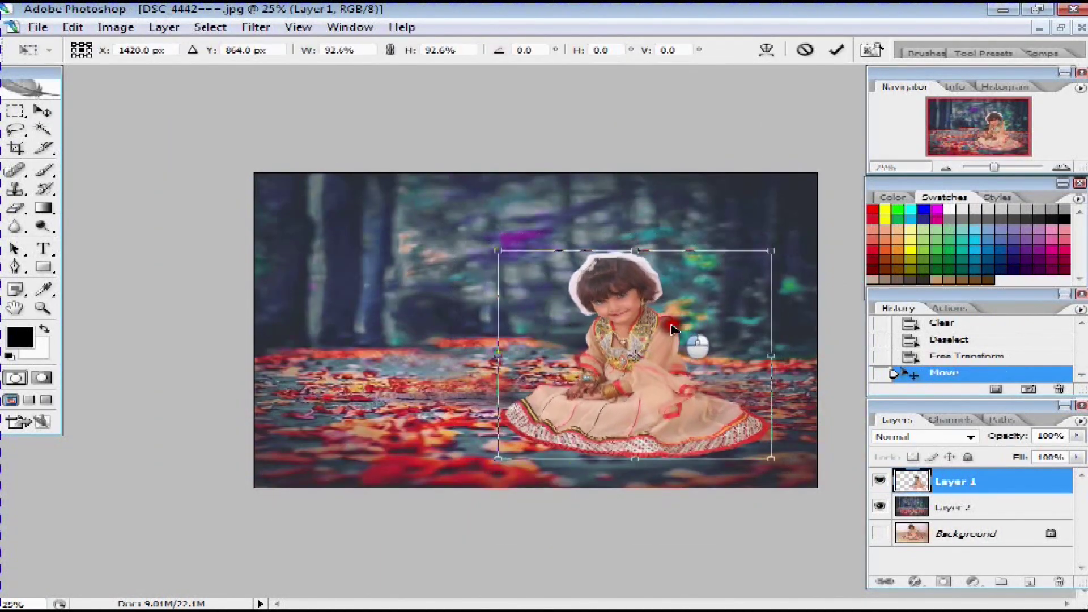
key("Return")
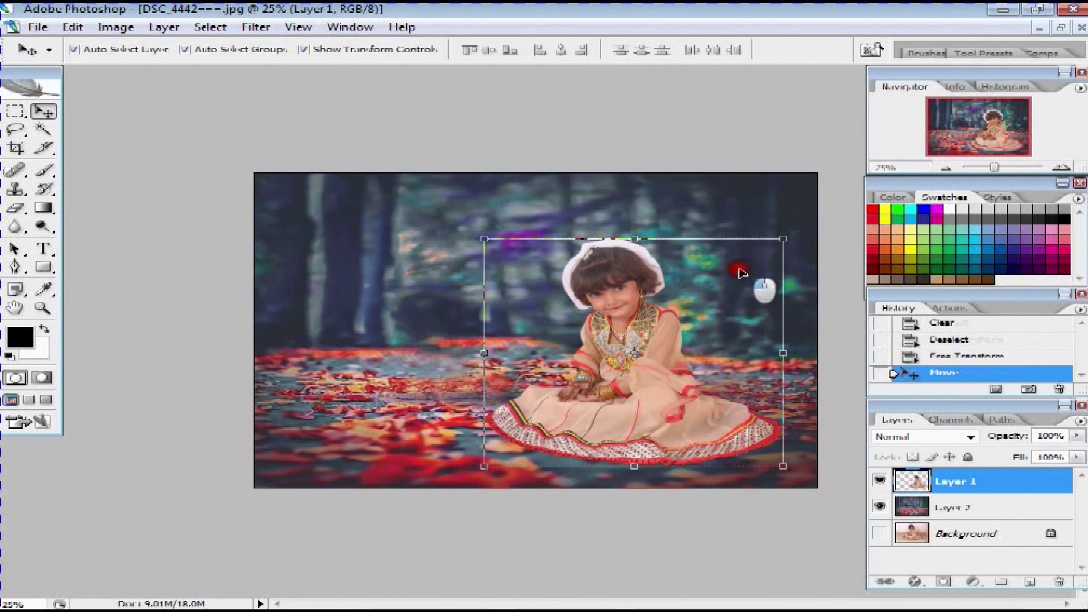
mouse_move(437, 182)
left_mouse_down()
mouse_move(769, 391)
mouse_move(724, 322)
left_mouse_up()
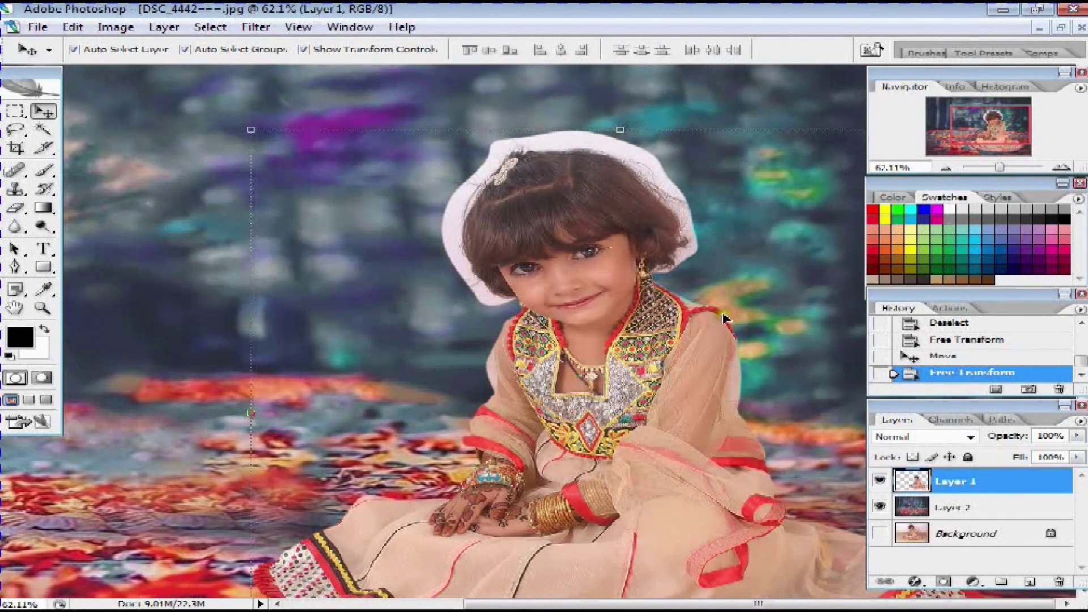
left_click_drag(11, 134, 62, 146)
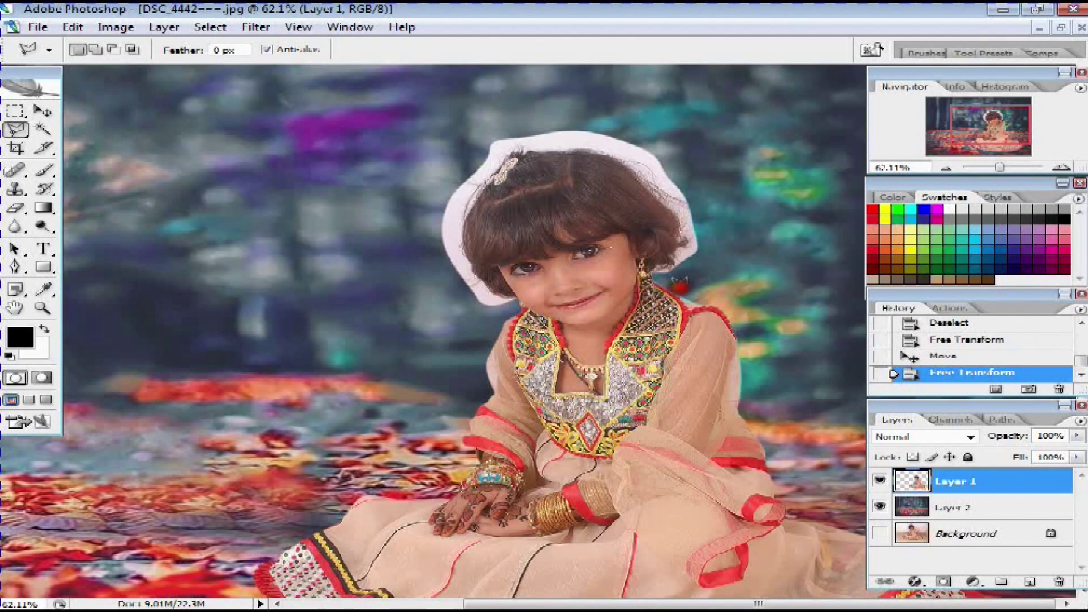
- Feather a Polygonal Lasso selection around the head, copy it to a new layer, and open Extract
double_click(718, 283)
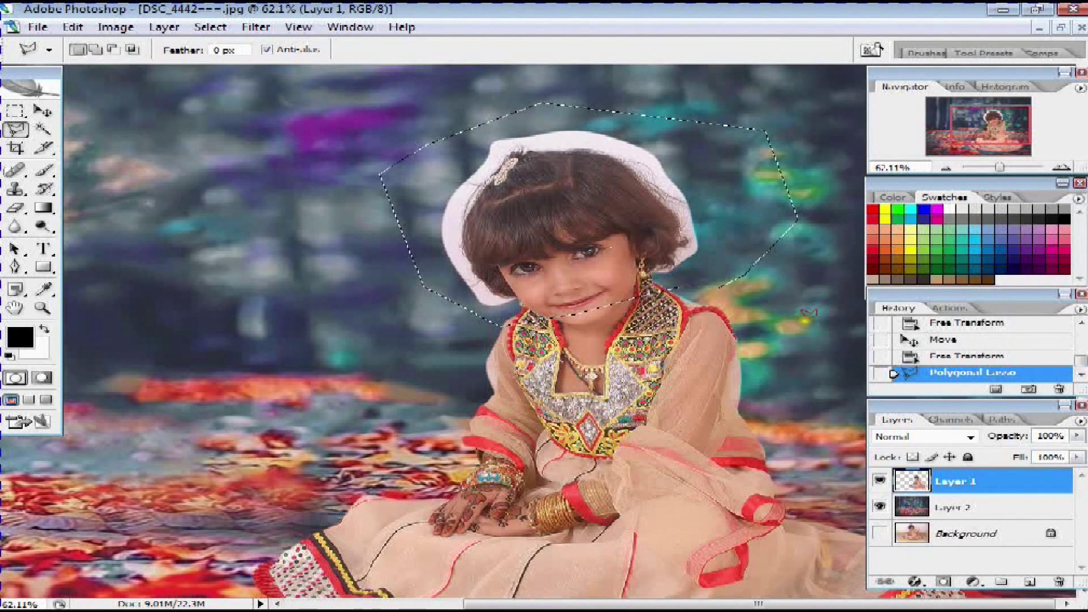
left_click(210, 27)
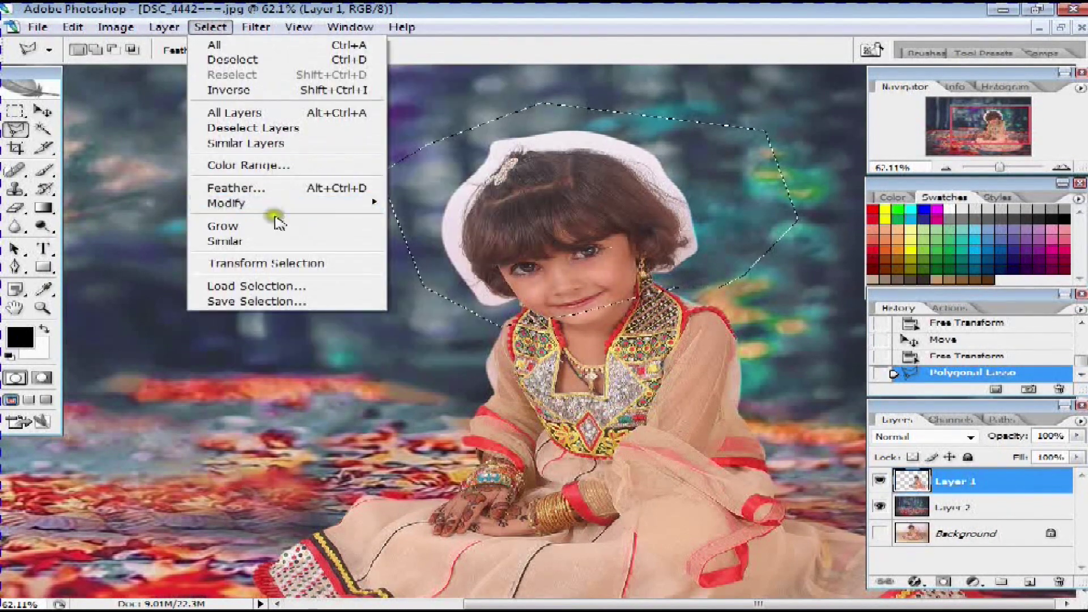
left_click(286, 188)
left_click(669, 212)
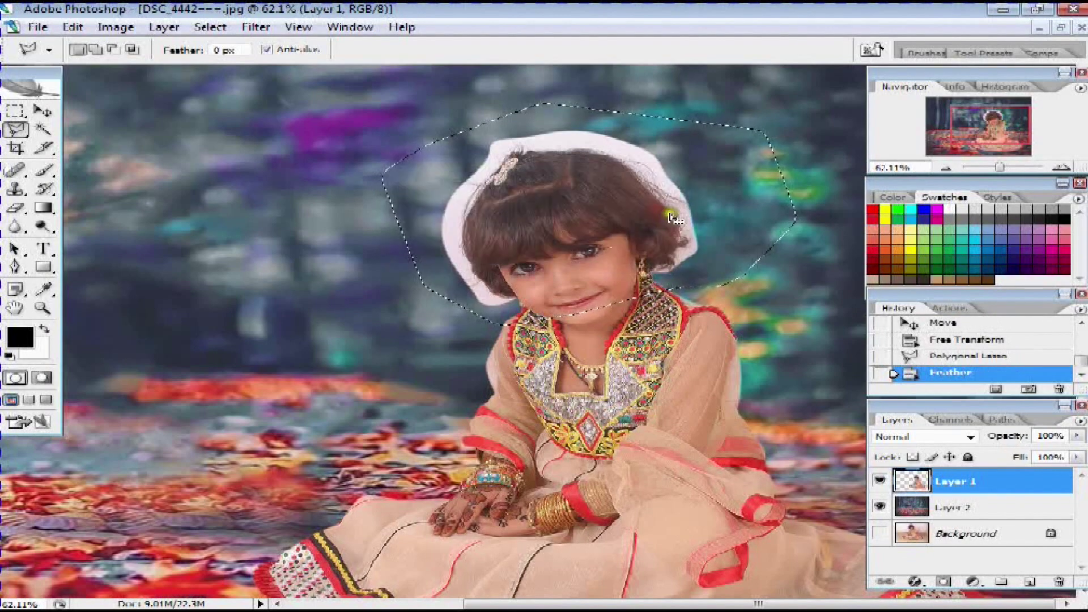
key("ctrl+j")
key("alt+ctrl+x")
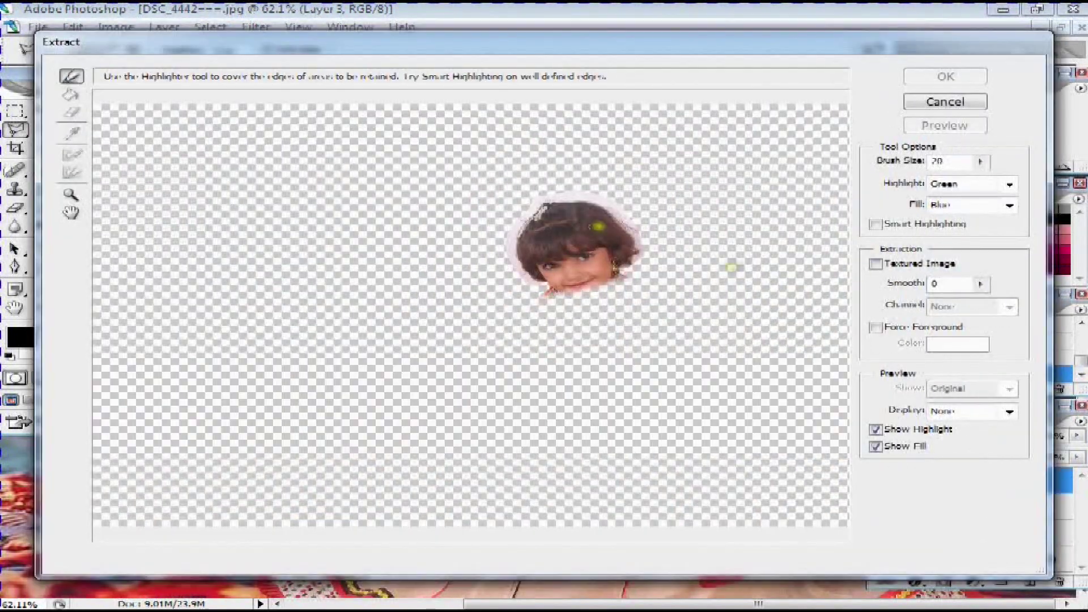
- Extract the head using Force Foreground with the hair colour, trimming excess highlight at the hair edge
left_click(875, 327)
key("i")
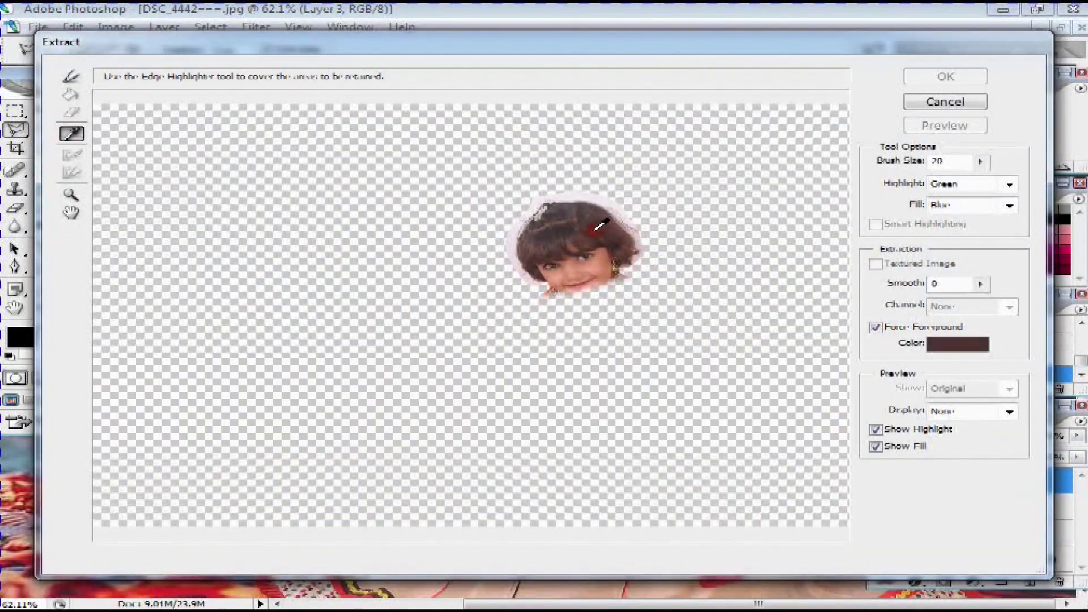
key("ctrl+BackSpace")
key("e")
key("ctrl+plus")
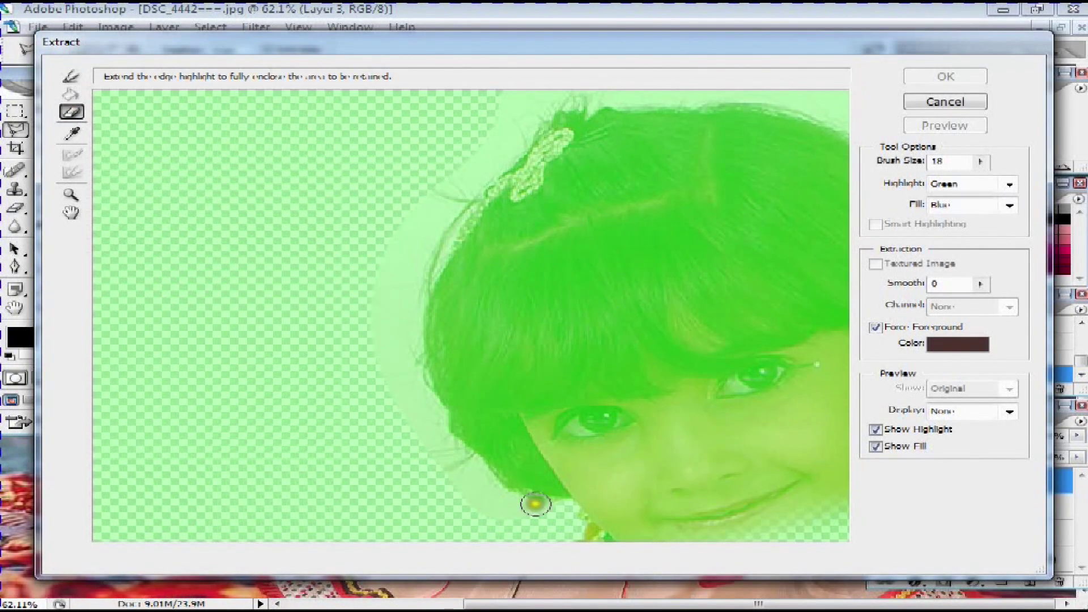
mouse_move(414, 422)
left_mouse_down()
mouse_move(430, 219)
mouse_move(376, 219)
mouse_move(581, 308)
mouse_move(488, 365)
left_mouse_up()
left_click(945, 76)
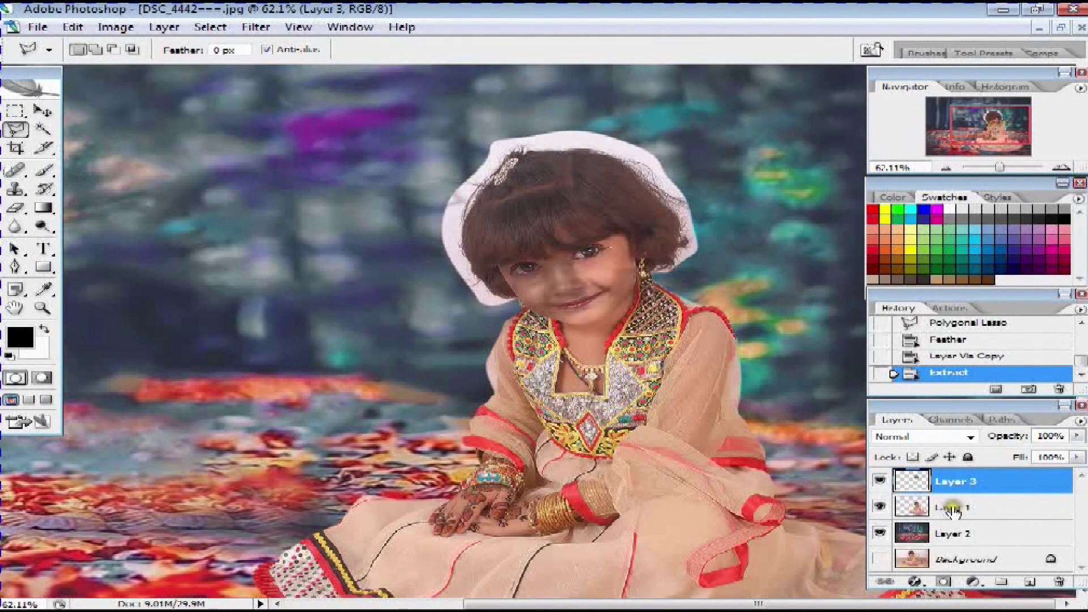
- Move Layer 1 above Layer 3 and erase the white hat edge beside the hair
left_click(15, 207)
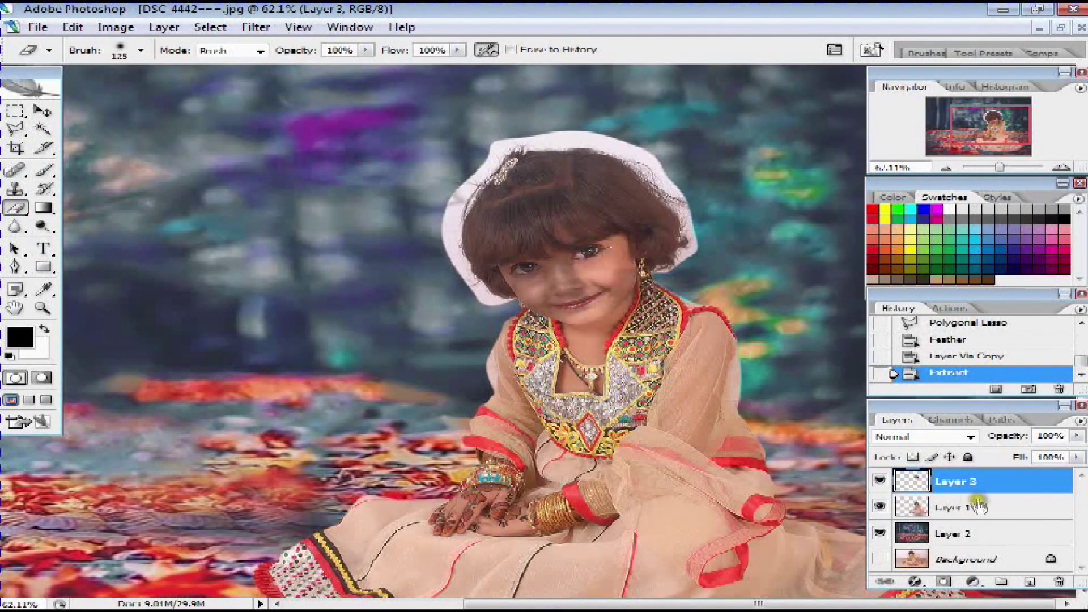
left_click_drag(1001, 509, 963, 481)
scroll(599, 352, "up", 3)
key("bracketleft")
key("bracketleft")
key("bracketleft")
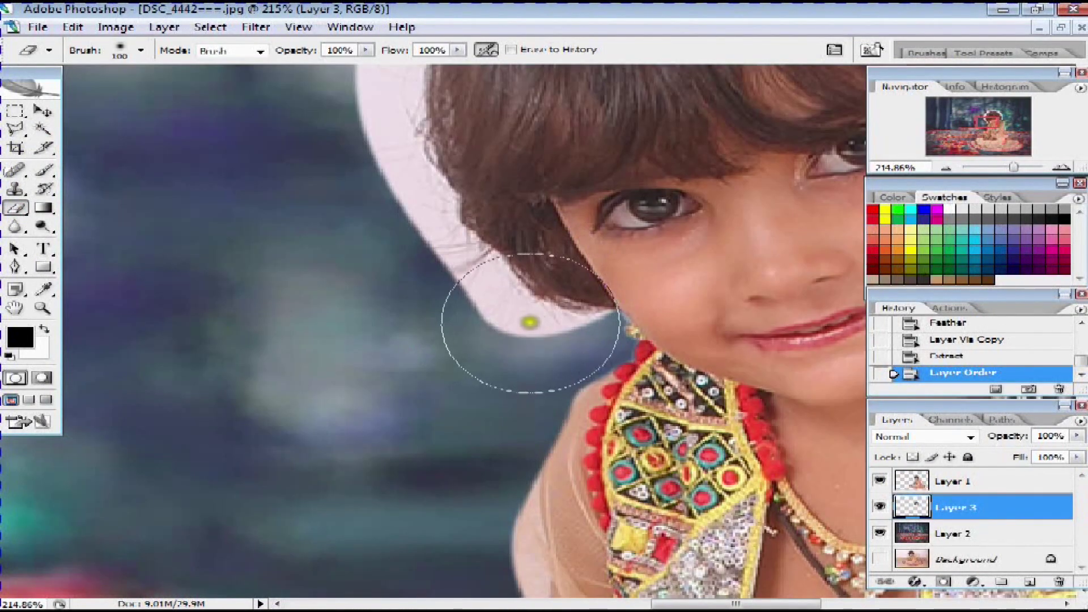
mouse_move(589, 321)
left_mouse_down()
mouse_move(517, 316)
mouse_move(524, 335)
left_mouse_up()
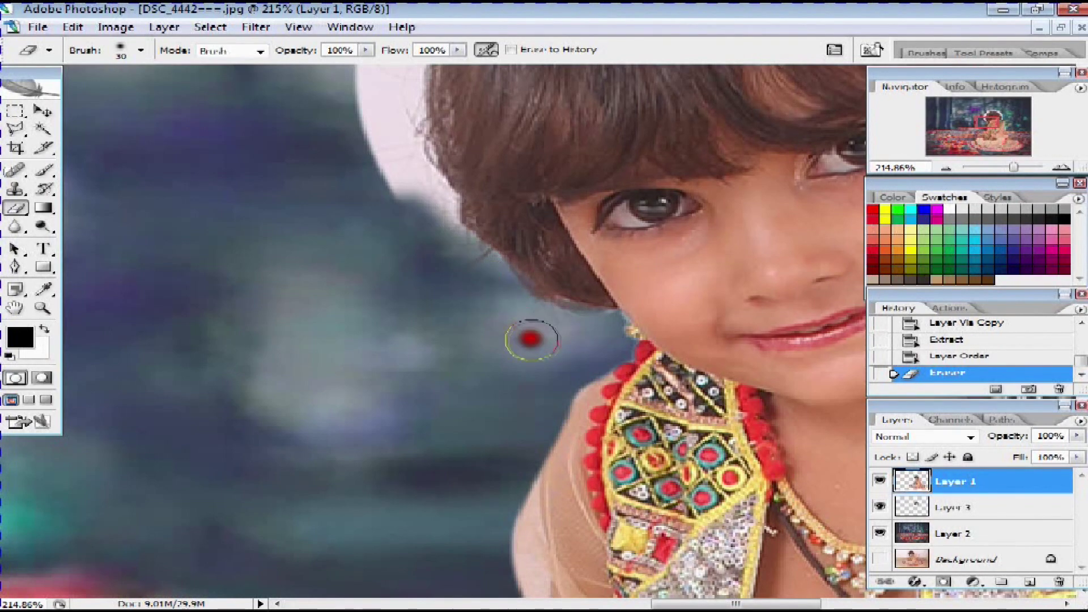
key("bracketright")
scroll(474, 308, "up", 3)
left_click_drag(474, 309, 431, 227)
scroll(522, 416, "up", 2)
scroll(479, 377, "up", 3)
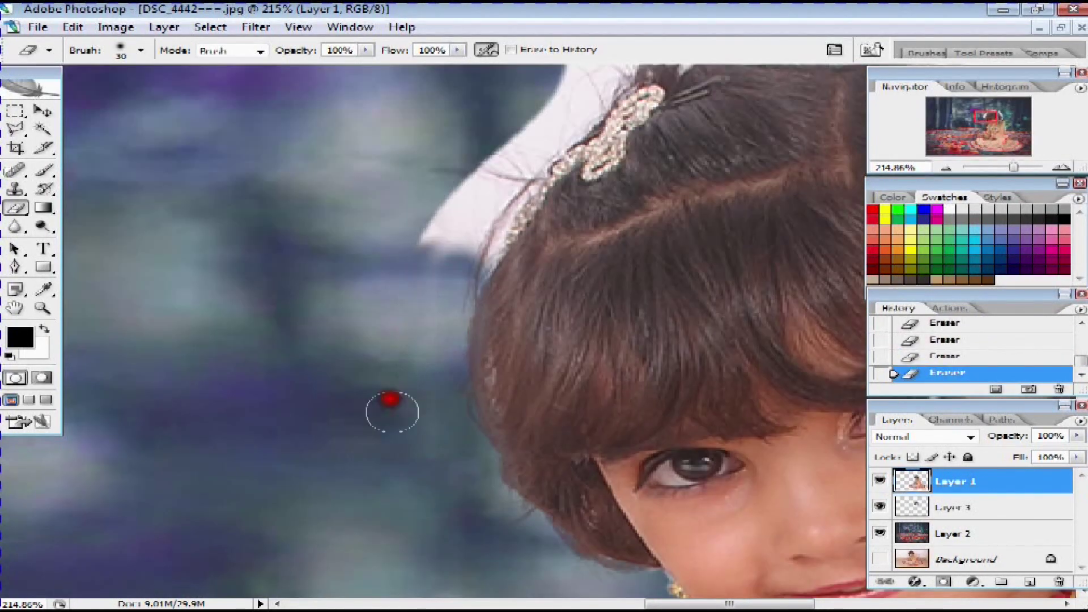
scroll(388, 408, "up", 1)
left_click_drag(510, 187, 414, 334)
scroll(386, 359, "up", 2)
- Erase the hat's upper edge and the white wedge down to the shoulder
mouse_move(517, 250)
left_mouse_down()
mouse_move(433, 279)
mouse_move(578, 255)
left_mouse_up()
left_click_drag(321, 240, 464, 229)
scroll(588, 287, "right", 3)
scroll(671, 355, "down", 2)
left_click_drag(670, 355, 328, 122)
left_click_drag(629, 196, 665, 291)
scroll(666, 290, "down", 3)
scroll(747, 347, "down", 3)
left_click_drag(697, 340, 677, 264)
left_click_drag(724, 347, 607, 446)
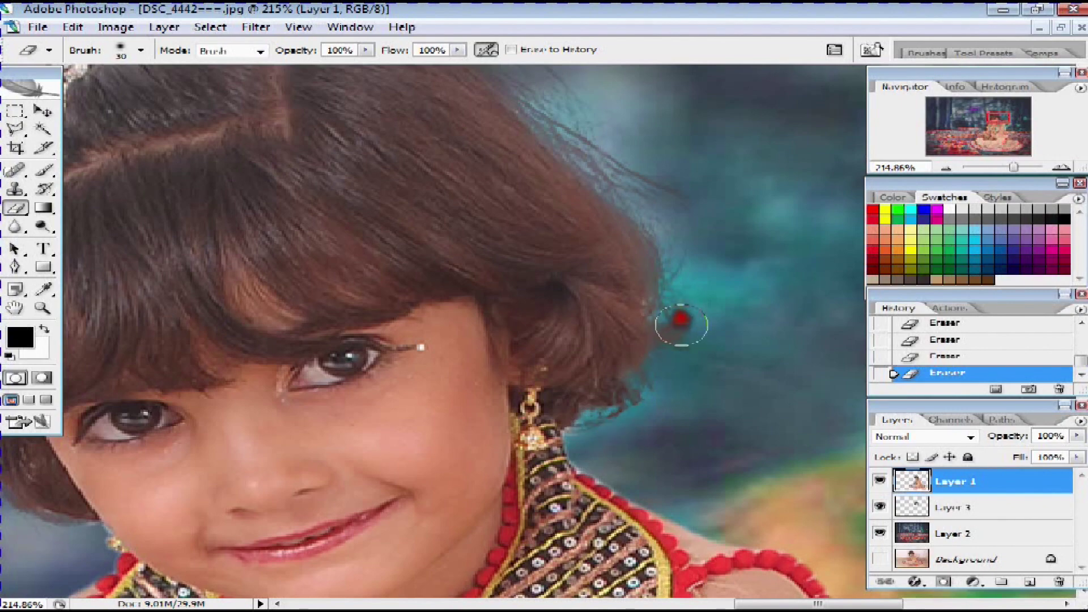
key("ctrl+minus")
- Merge the top layer down into Layer 3 and zoom out to the whole image
left_click(958, 507)
scroll(687, 381, "up", 3)
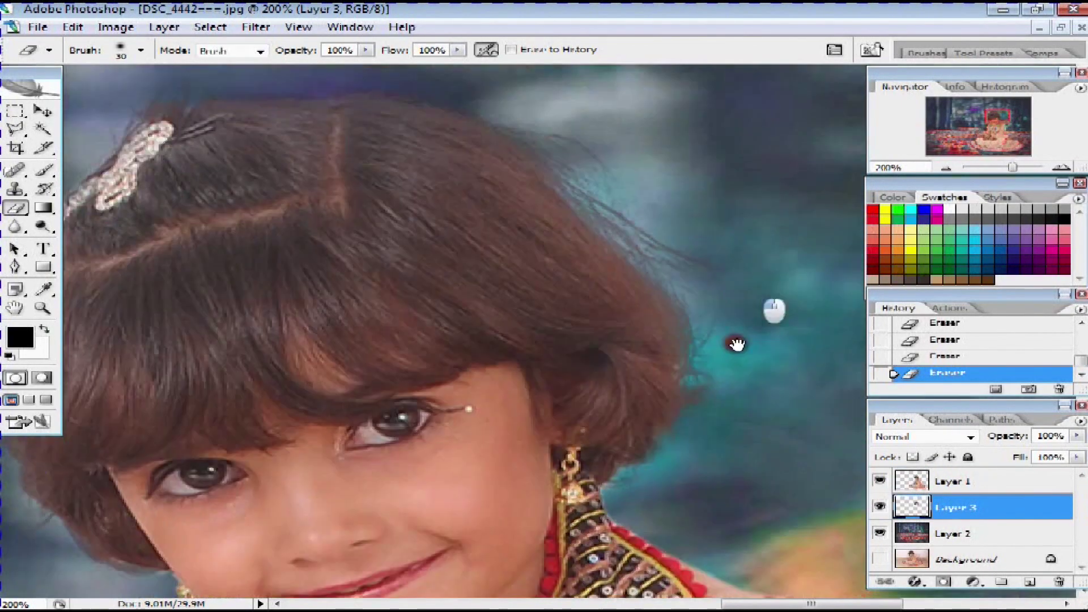
scroll(505, 173, "up", 3)
scroll(505, 173, "left", 3)
scroll(389, 255, "left", 2)
scroll(493, 262, "left", 5)
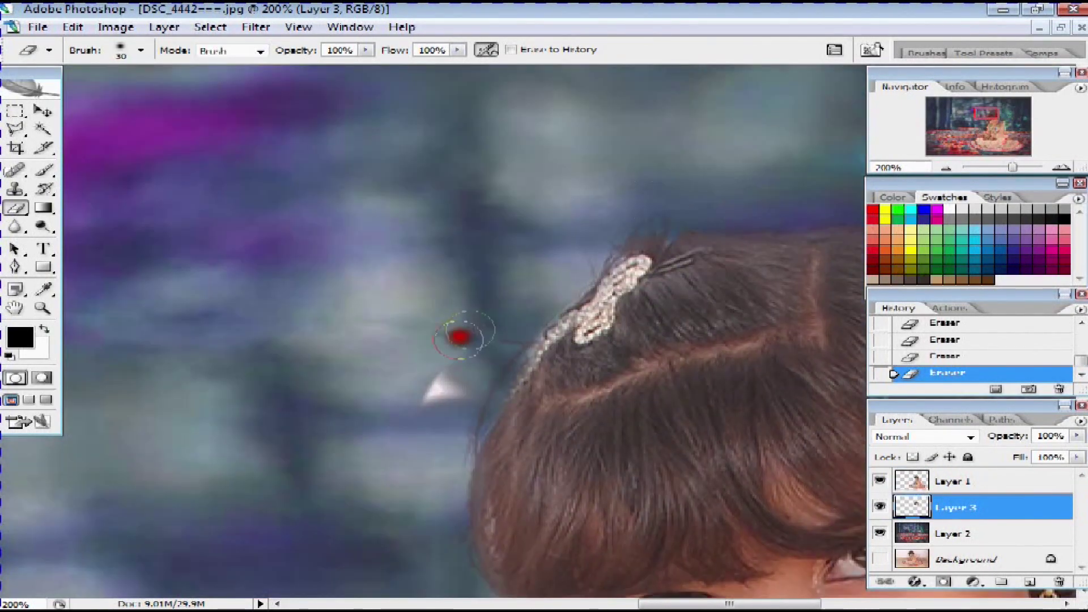
scroll(388, 437, "down", 5)
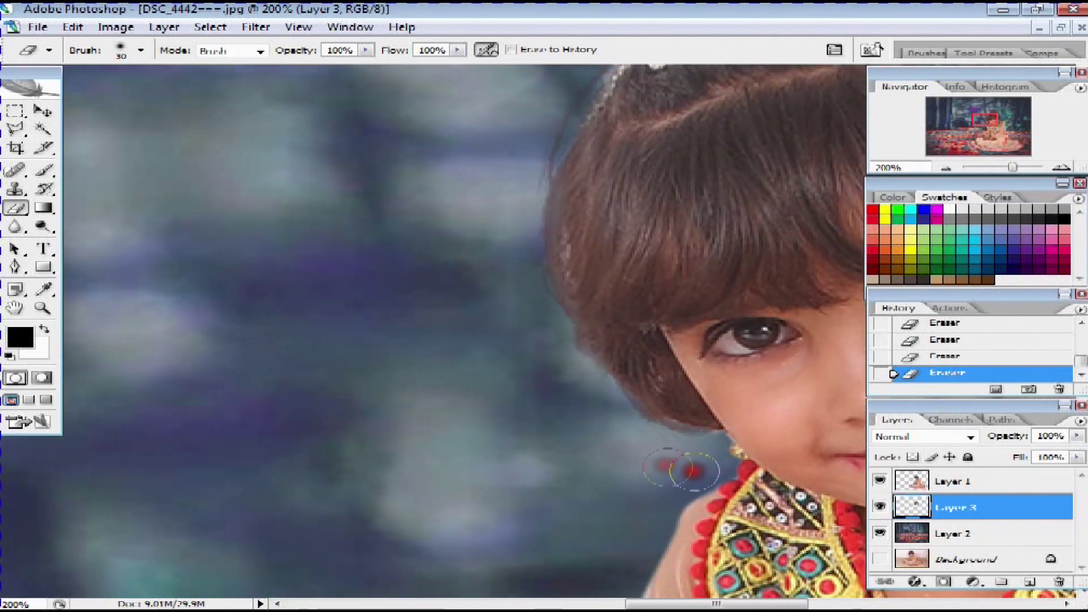
key("ctrl+minus")
key("ctrl+minus")
key("ctrl+minus")
key("ctrl+minus")
key("ctrl+minus")
key("ctrl+e")
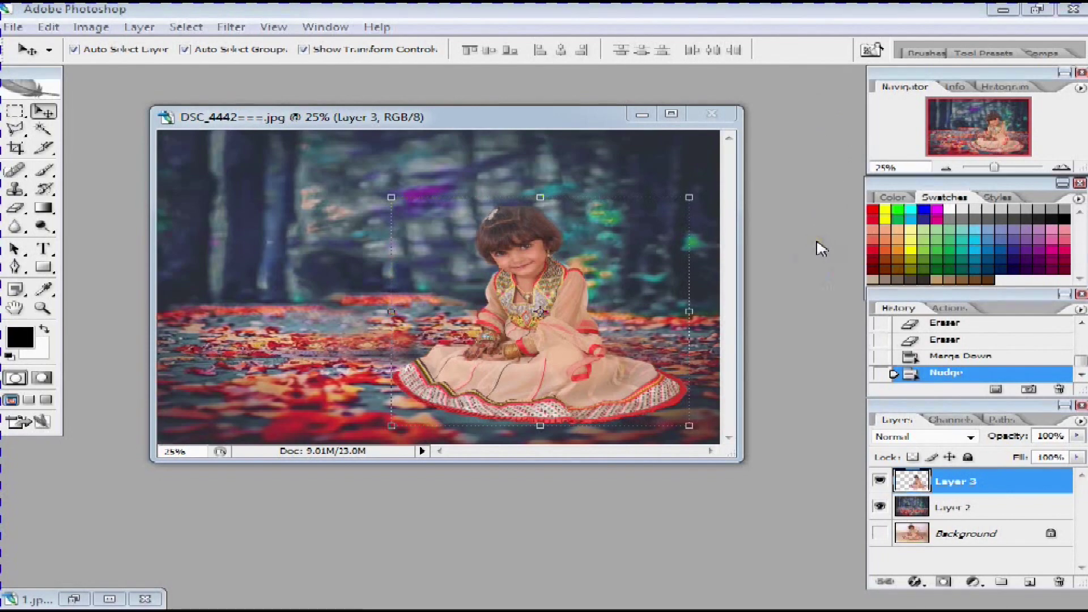
- Open 3.jpg and bring the whole light-beam image into the composite as a new layer
key("ctrl+o")
left_click_drag(840, 170, 842, 286)
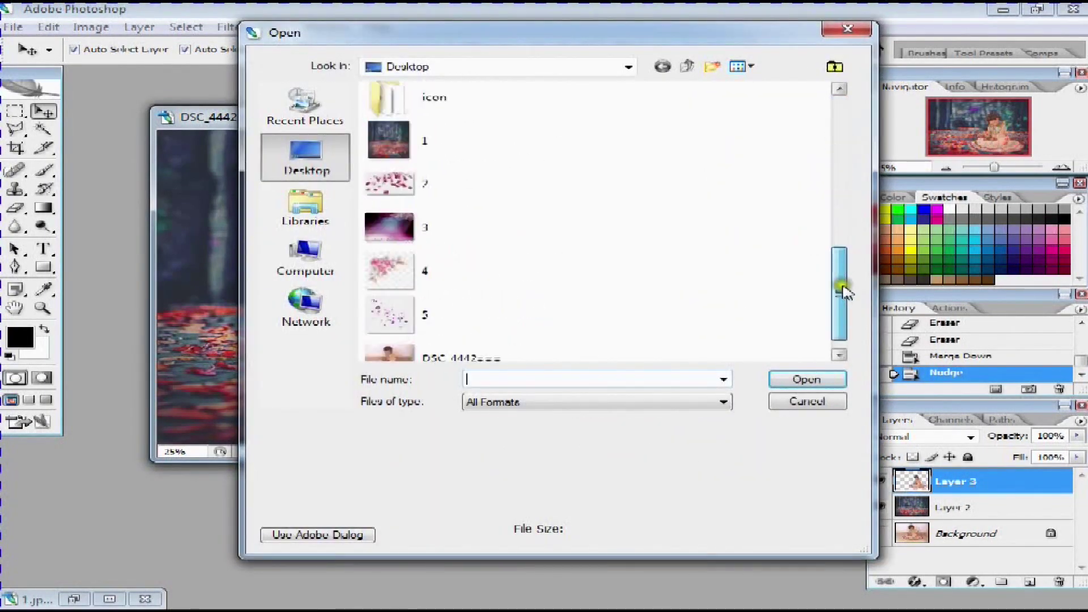
scroll(449, 245, "down", 2)
left_click(448, 209)
left_click(806, 379)
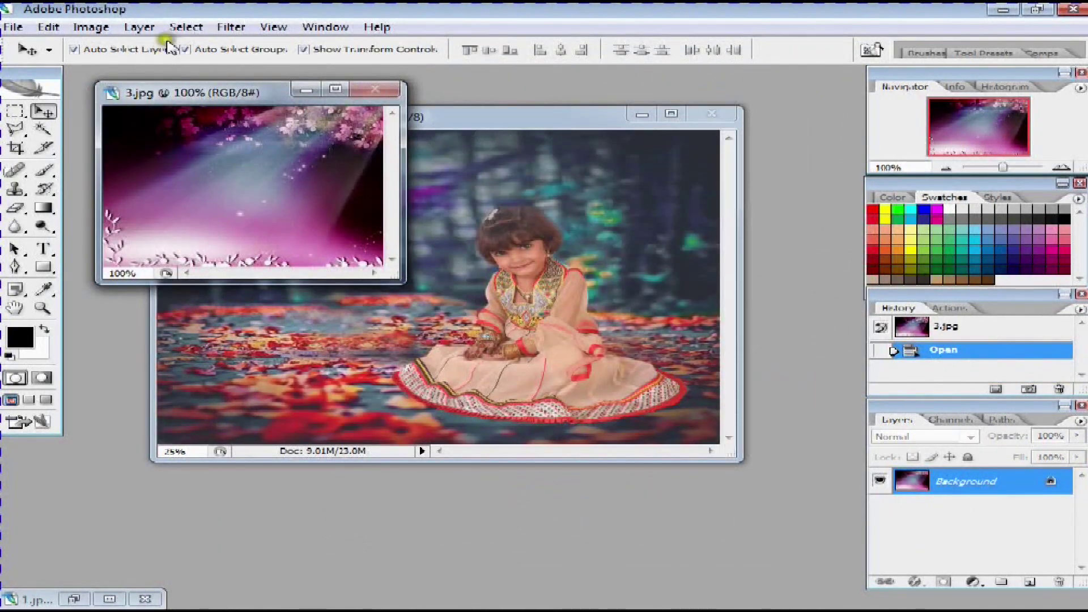
left_click(193, 28)
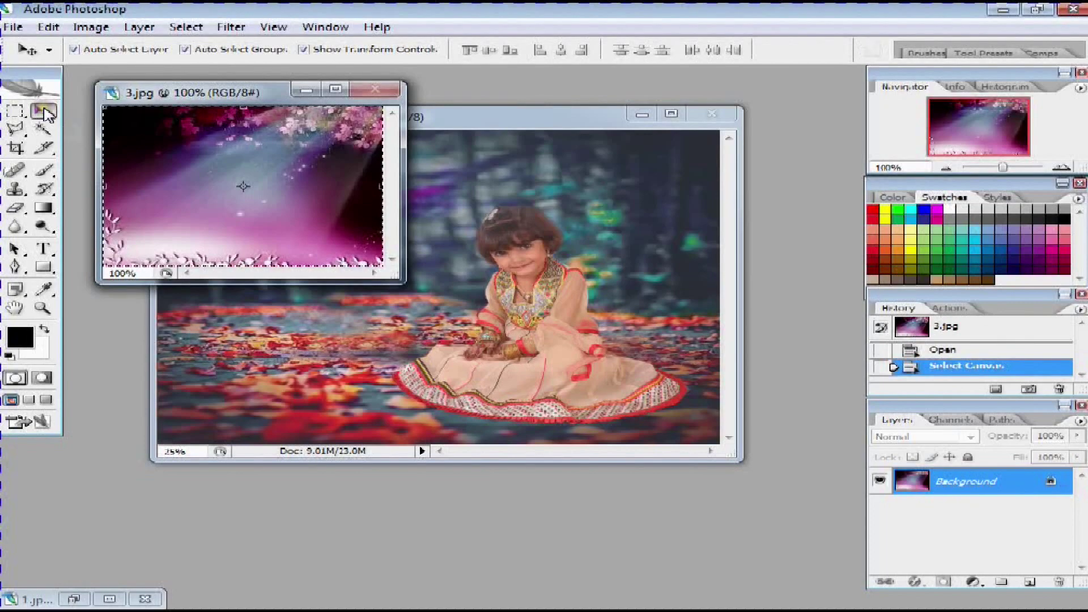
left_click_drag(178, 147, 499, 201)
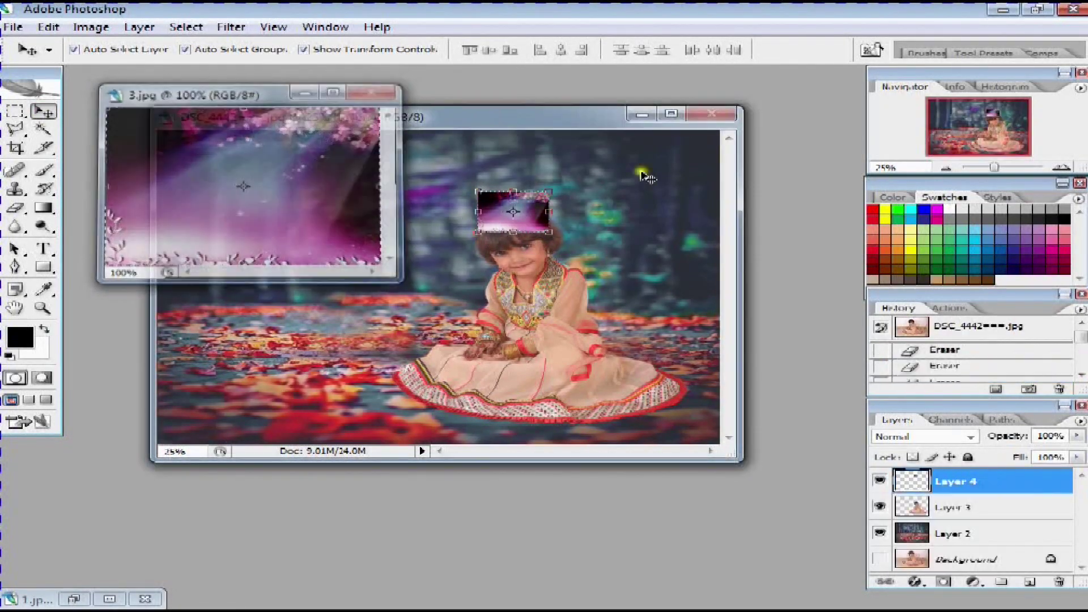
left_click(673, 116)
- Enlarge the light-beam layer, shift it right and stretch it taller
key("ctrl+t")
left_click_drag(656, 227, 771, 174)
double_click(732, 231)
left_click_drag(733, 232, 779, 231)
key("ctrl+t")
left_click_drag(676, 336, 676, 366)
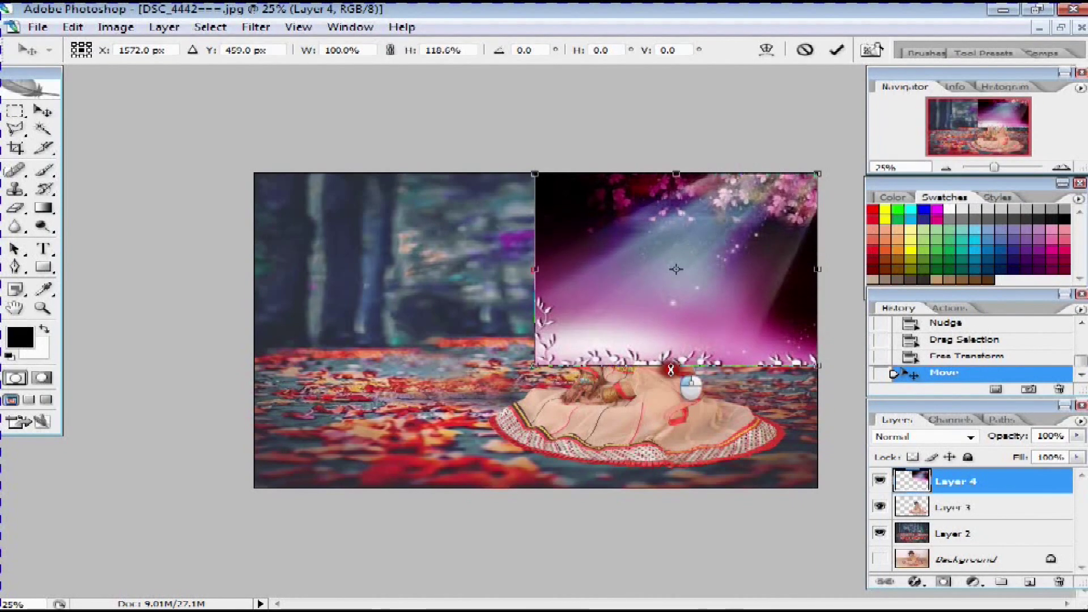
key("Return")
- Enlarge the girl on Layer 3 slightly
right_click(640, 396)
left_click(692, 410)
key("ctrl+t")
mouse_move(778, 247)
left_mouse_down()
mouse_move(803, 241)
mouse_move(797, 235)
left_mouse_up()
key("Return")
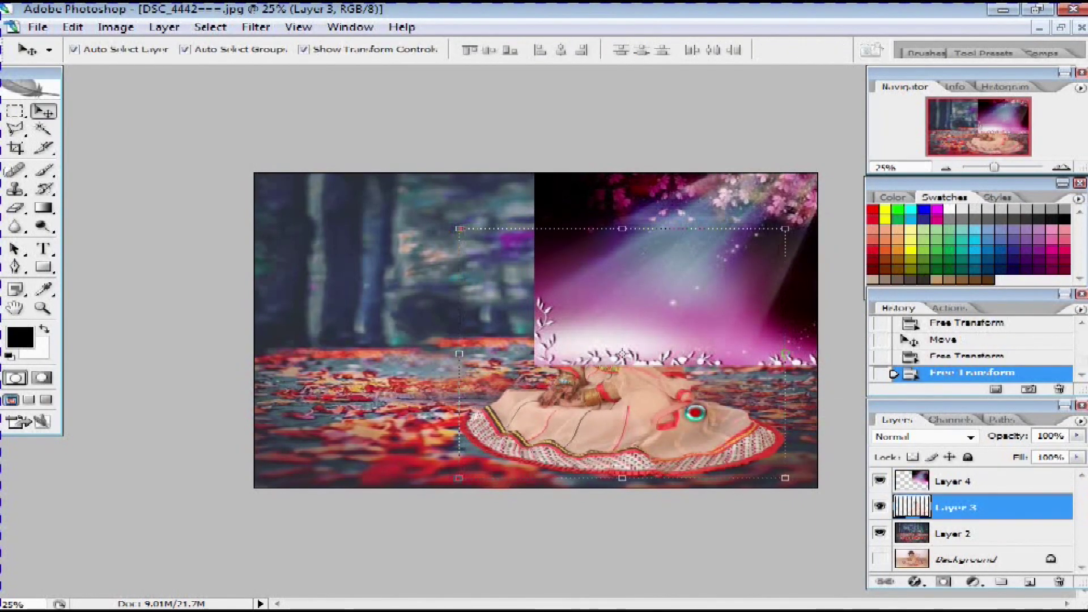
- Move the girl's Layer 3 above the light-beam Layer 4, keeping Layer 4 active
right_click(692, 342)
left_click(699, 346)
left_click_drag(993, 483, 993, 507)
left_click(734, 415)
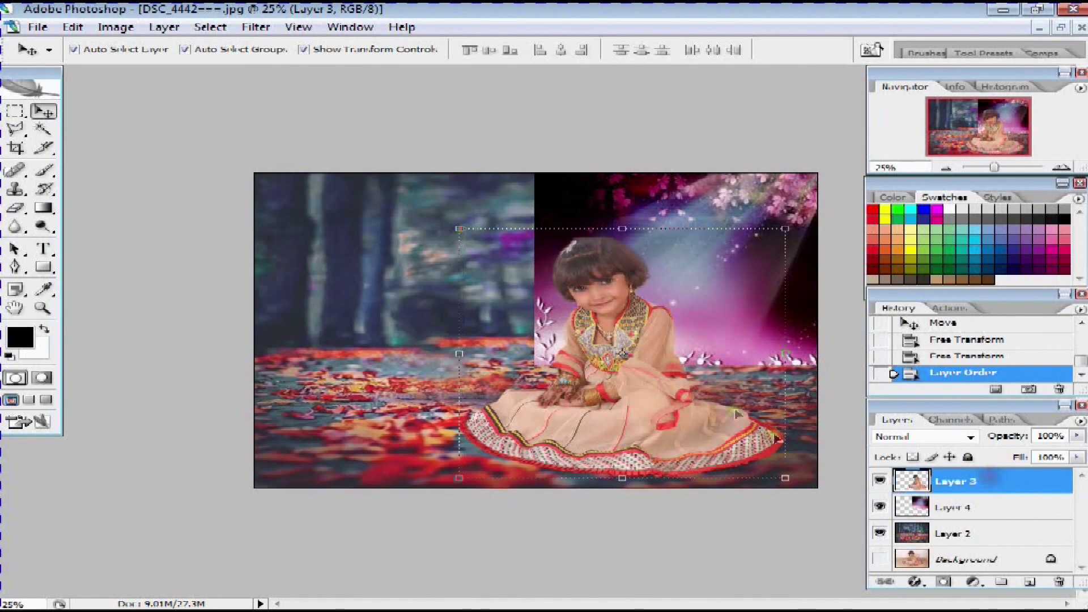
right_click(740, 266)
left_click(759, 266)
- Stretch Layer 4's bottom edge downward and set its blend mode to Screen
key("ctrl+t")
left_click_drag(676, 364, 681, 384)
key("Return")
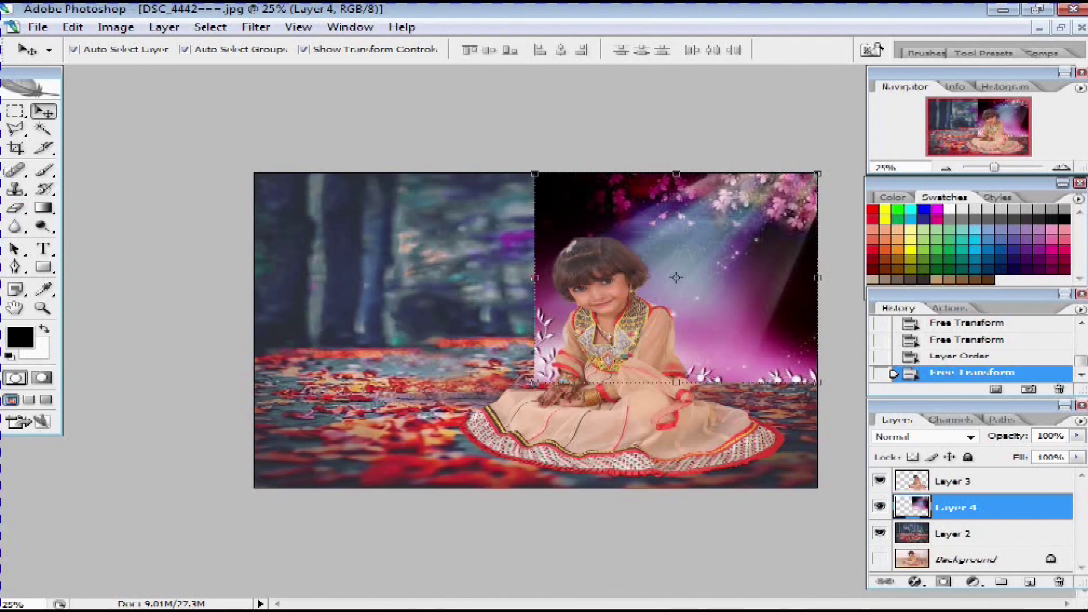
left_click(971, 437)
left_click(905, 183)
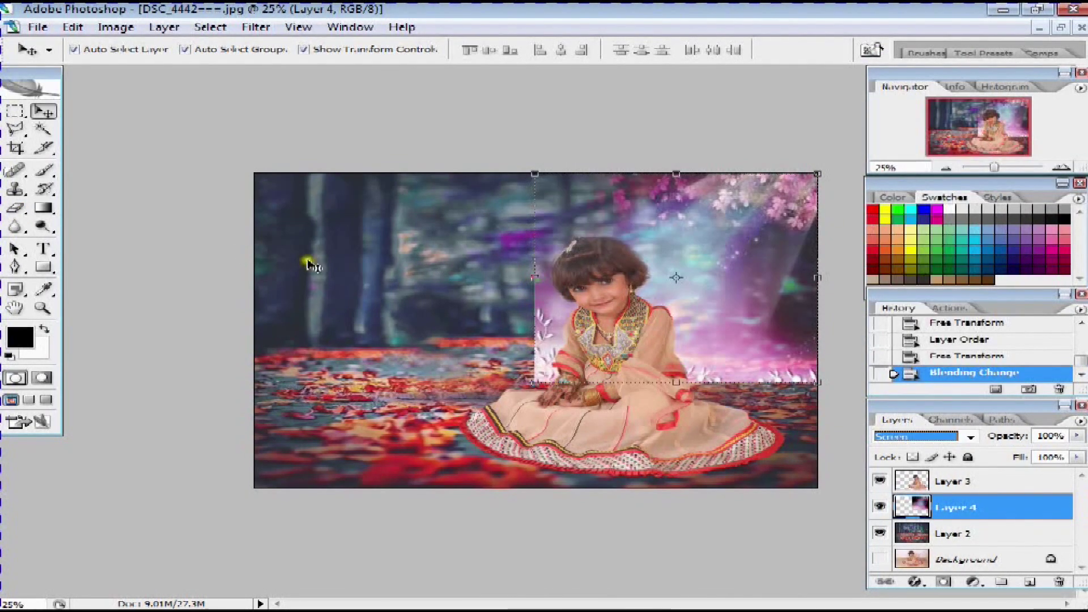
left_click(13, 209)
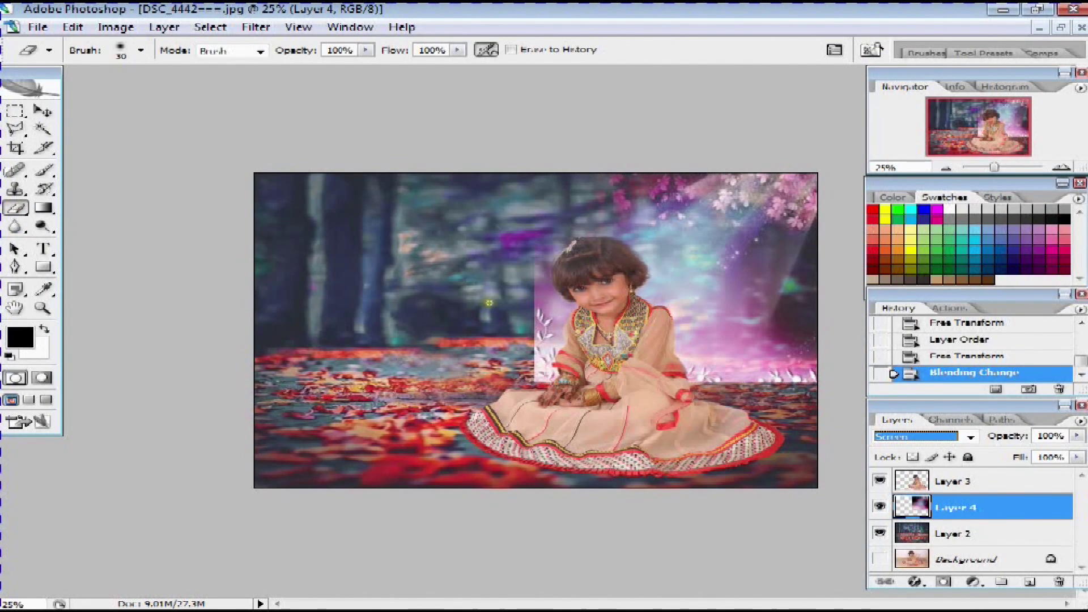
- Erase Layer 4's edges beside the girl with the eraser at 62% flow
key("s")
left_click(22, 212)
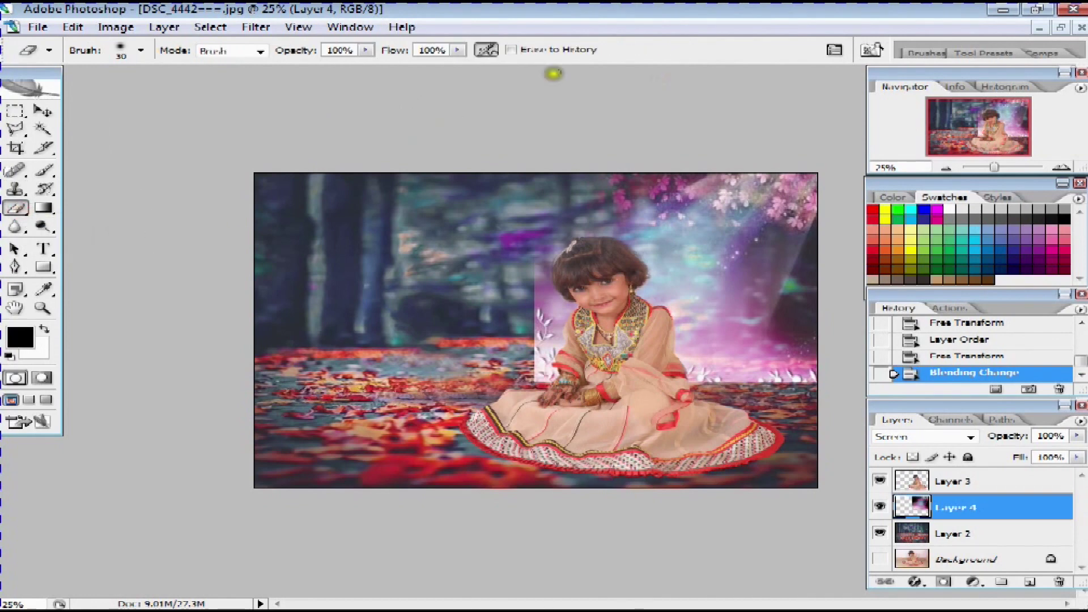
left_click_drag(456, 51, 456, 71)
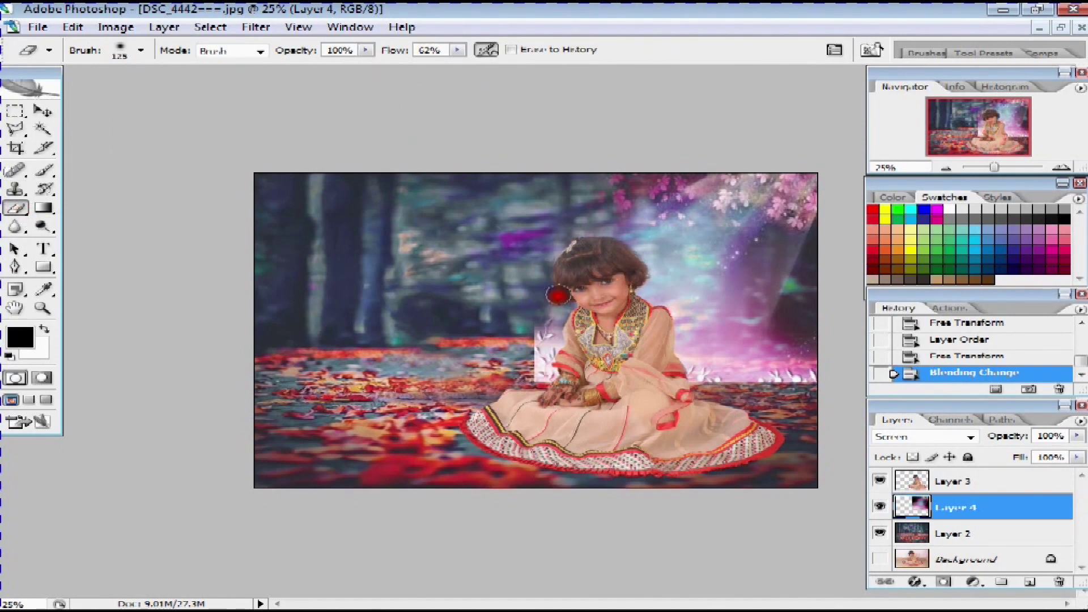
left_click_drag(558, 295, 536, 368)
mouse_move(651, 391)
left_mouse_down()
mouse_move(825, 335)
mouse_move(631, 175)
mouse_move(699, 162)
left_mouse_up()
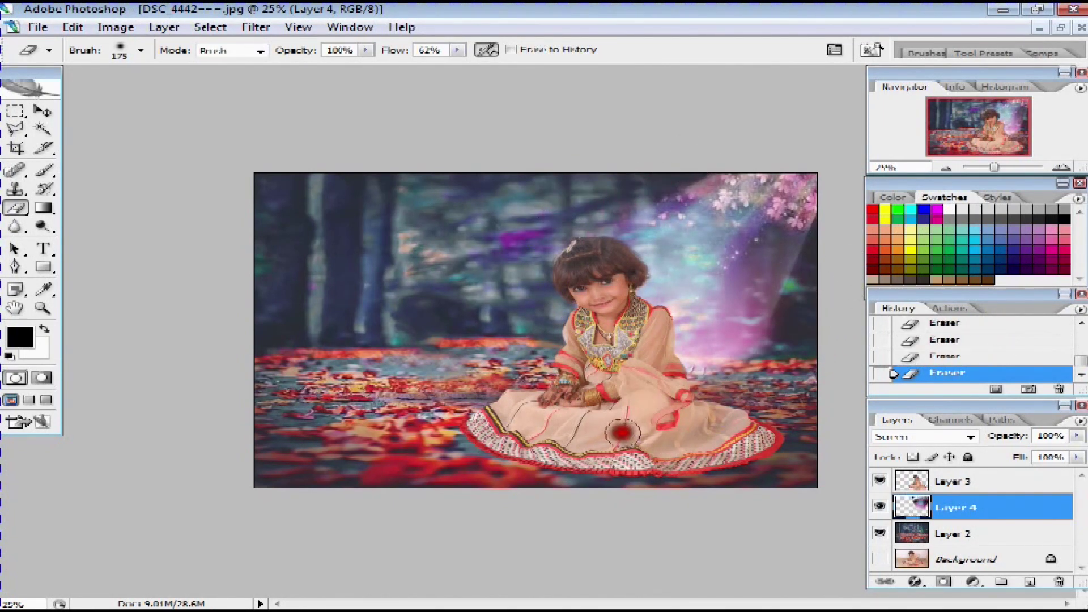
- Duplicate Layer 4 as Layer 4 copy above the girl and shift it up-left
left_click(164, 27)
left_click(465, 109)
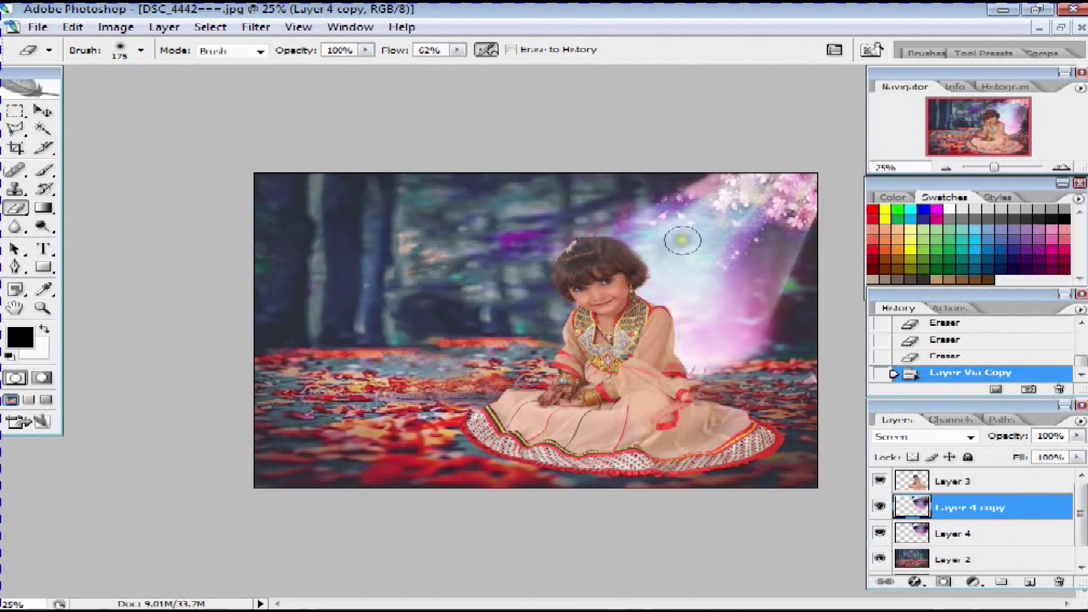
left_click_drag(1010, 488, 1010, 479)
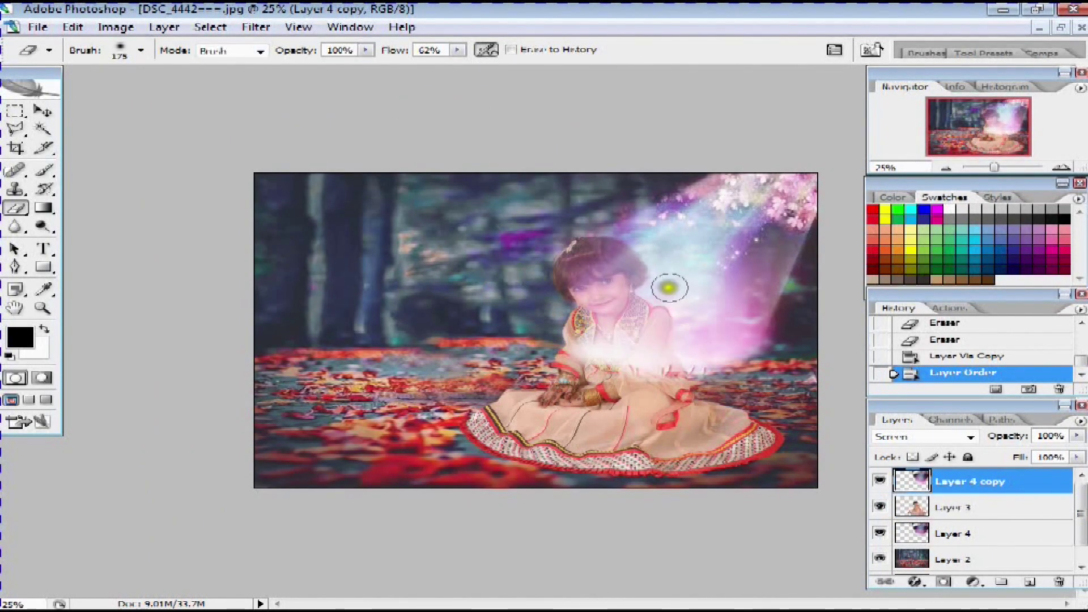
left_click(42, 111)
left_click_drag(720, 263, 701, 223)
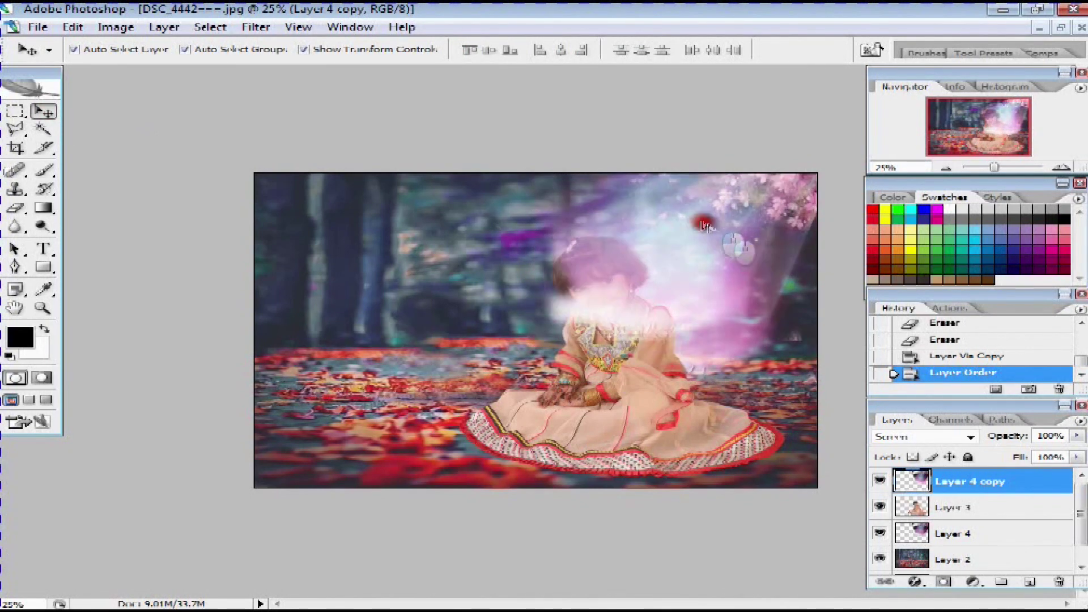
- Erase the pink glow from and beside the girl's face with a 250 px eraser
left_click(16, 207)
key("bracketright")
key("bracketright")
mouse_move(744, 224)
left_mouse_down()
mouse_move(640, 193)
mouse_move(685, 242)
mouse_move(624, 182)
mouse_move(567, 235)
mouse_move(614, 304)
left_mouse_up()
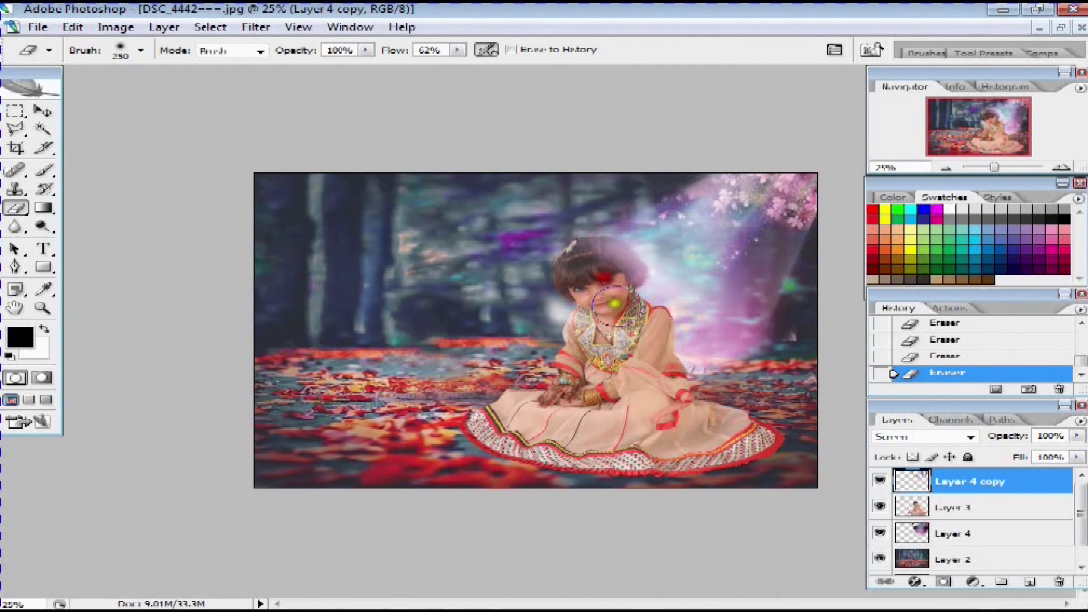
left_click(699, 220)
left_click_drag(652, 210, 705, 299)
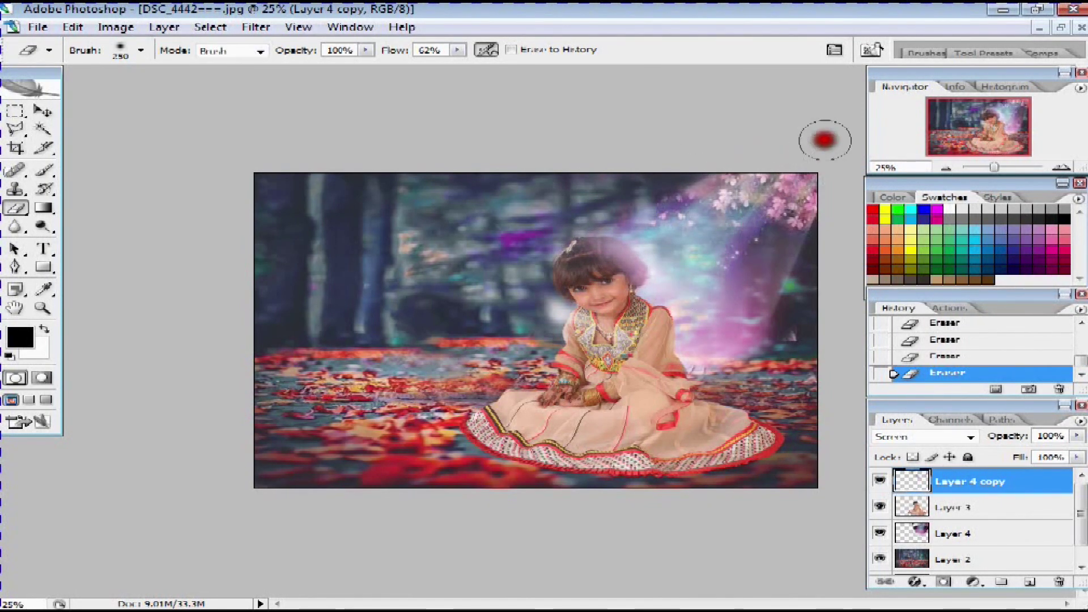
- Reposition the glow copy around her head, erase more face glow, and float the document window
left_click(956, 529)
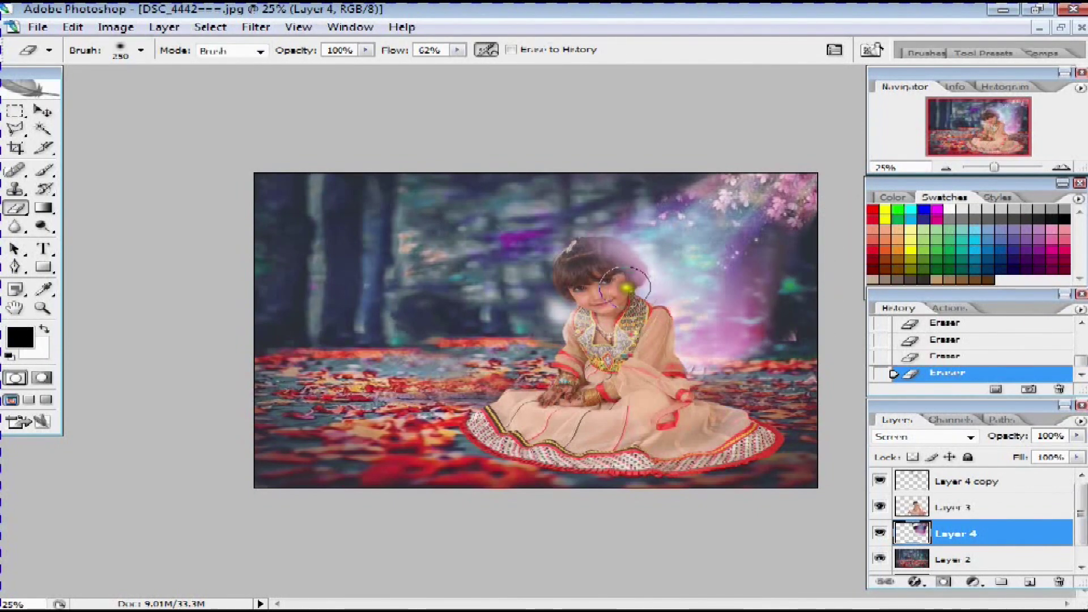
left_click(42, 111)
left_click(638, 262)
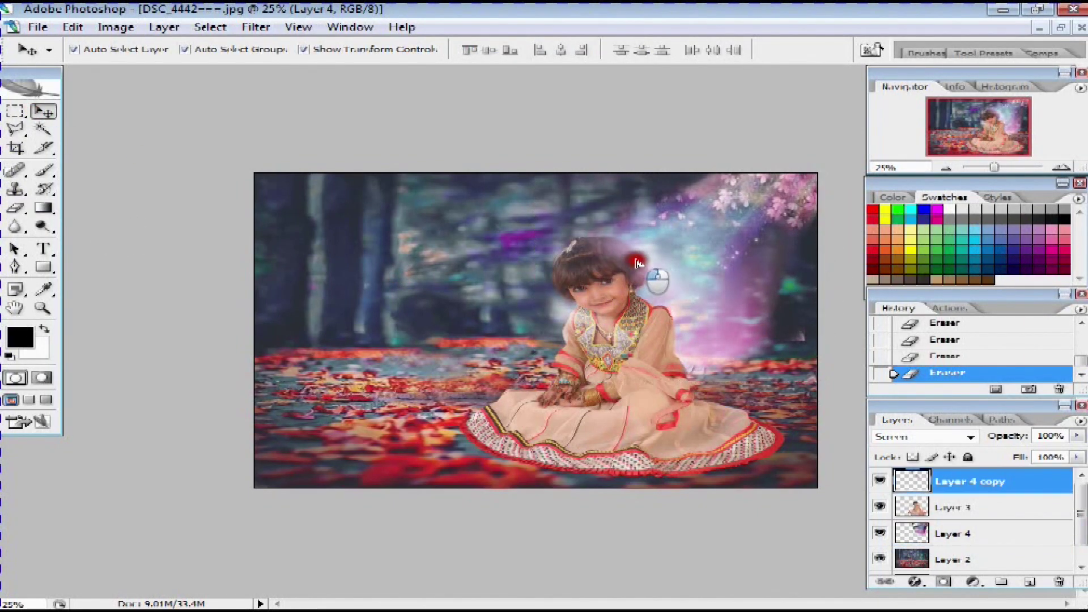
left_click_drag(632, 262, 637, 257)
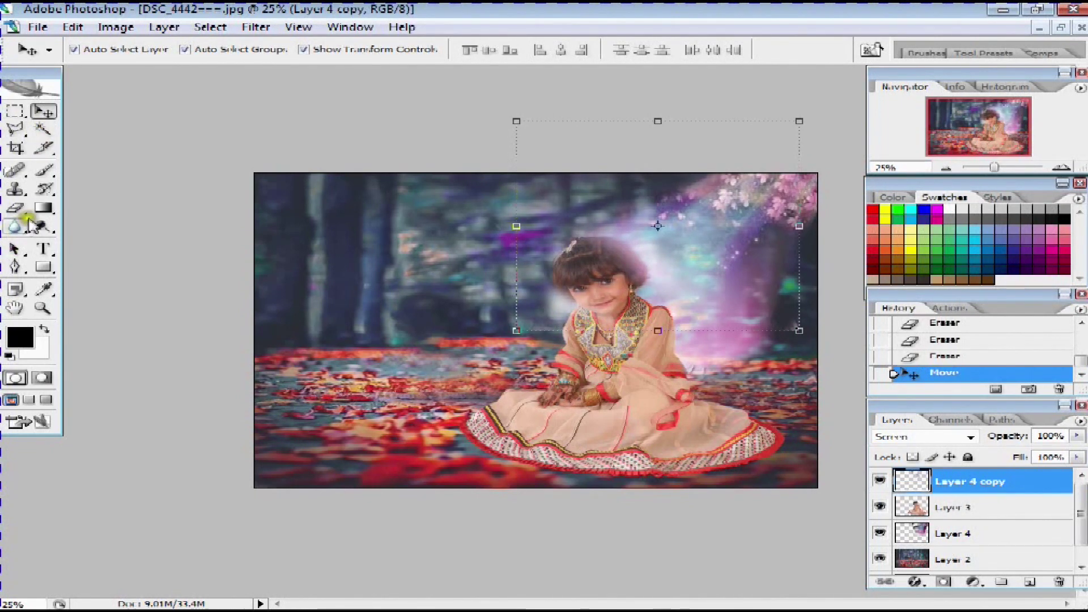
left_click(15, 208)
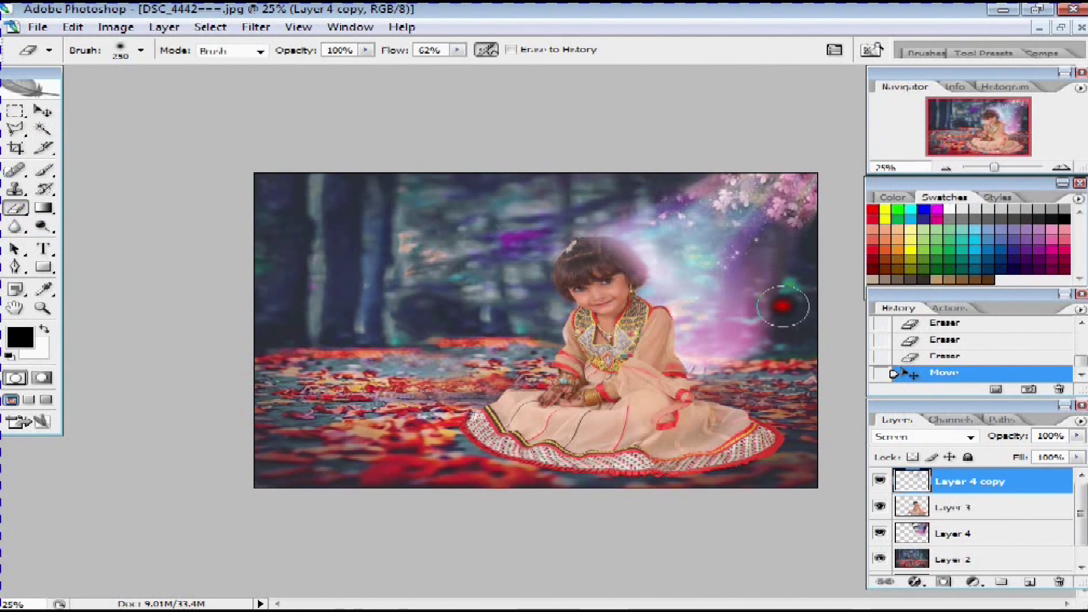
left_click_drag(680, 266, 610, 290)
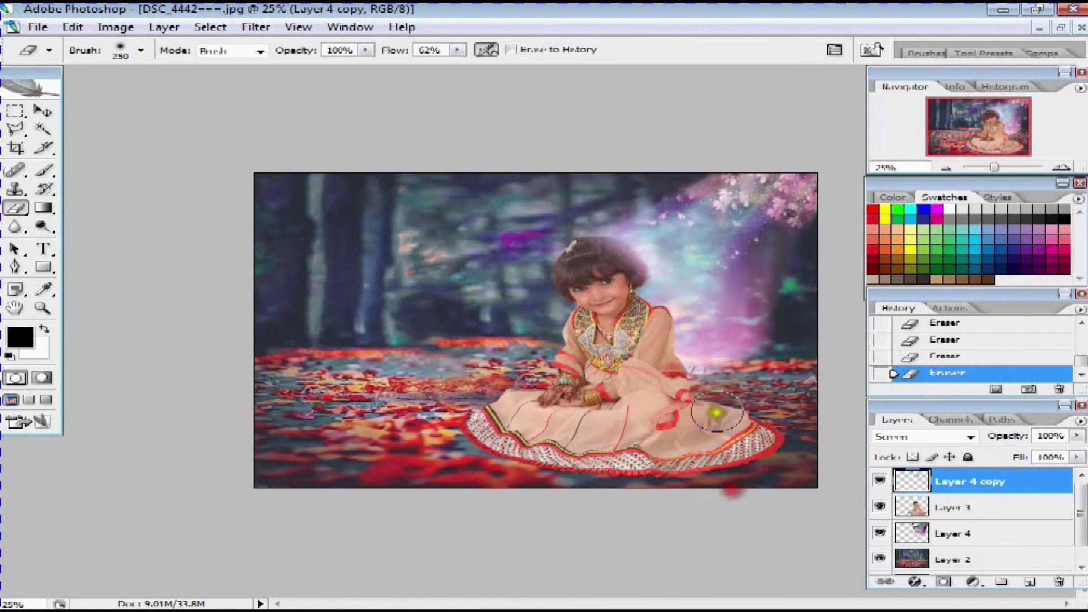
left_click(1060, 27)
left_click_drag(555, 123, 497, 116)
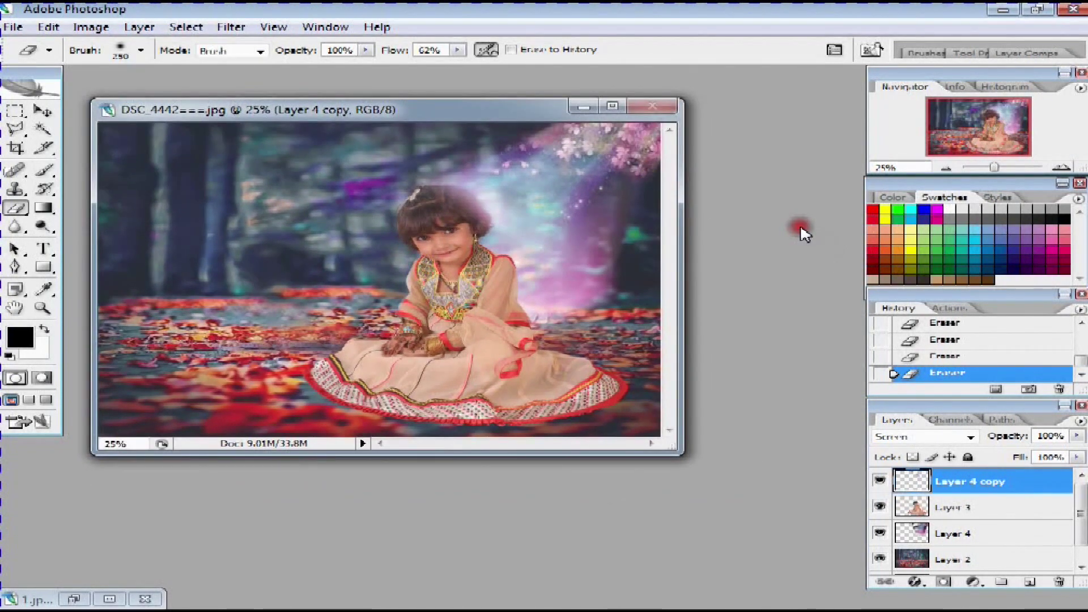
- Open 5.png and bring its purple petals into the portrait as Layer 5, then close 5.png
key("ctrl+o")
mouse_move(833, 164)
left_mouse_down()
mouse_move(835, 281)
mouse_move(771, 318)
left_mouse_up()
left_click(402, 309)
left_click(810, 379)
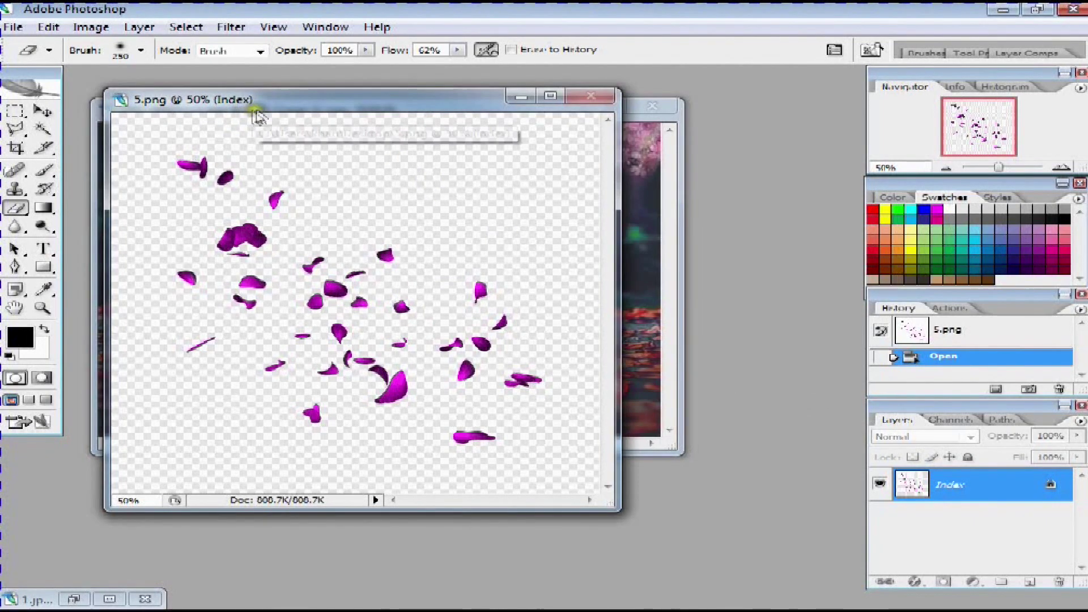
left_click_drag(256, 118, 480, 132)
left_click(186, 26)
left_click(223, 44)
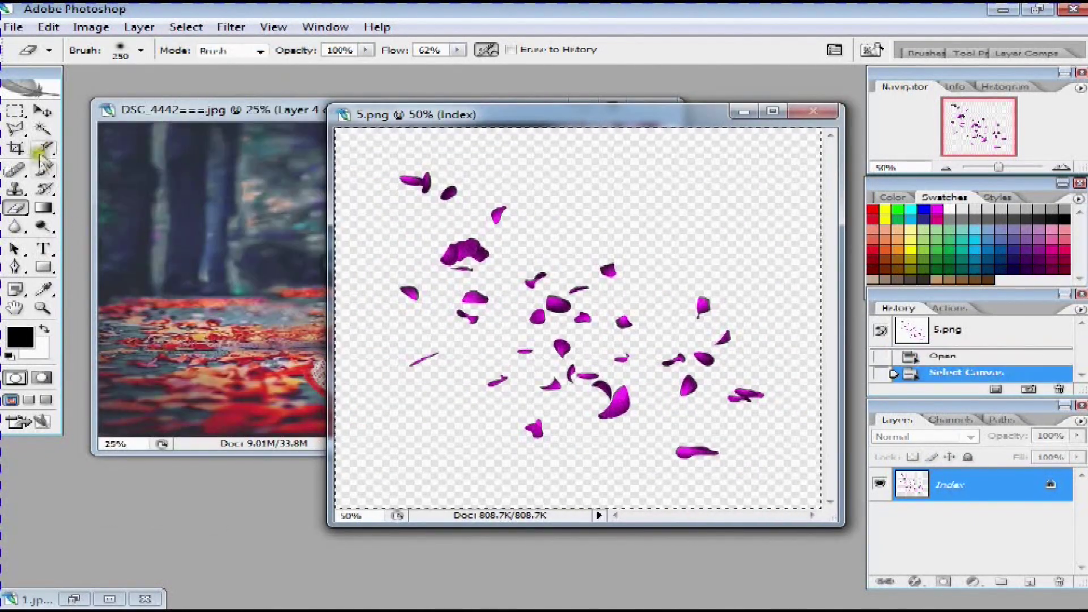
left_click(43, 110)
left_click_drag(517, 236, 291, 198)
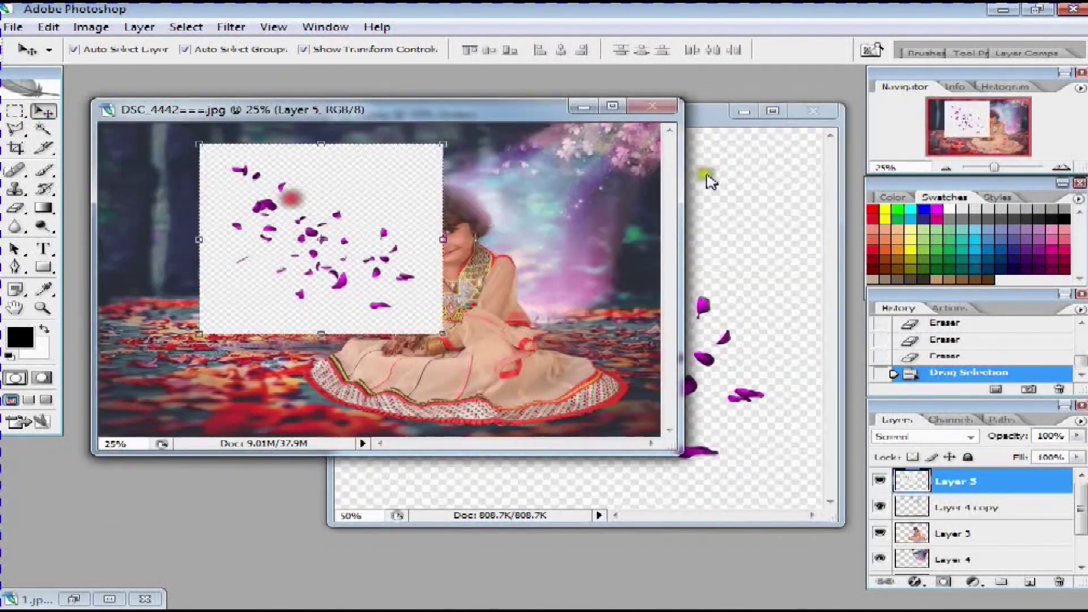
left_click(814, 110)
- Set Layer 5 to Darken, scale it to 152.7% and position the petals over the girl
double_click(444, 110)
mouse_move(529, 262)
left_mouse_down()
mouse_move(429, 260)
mouse_move(429, 240)
left_mouse_up()
left_click(971, 438)
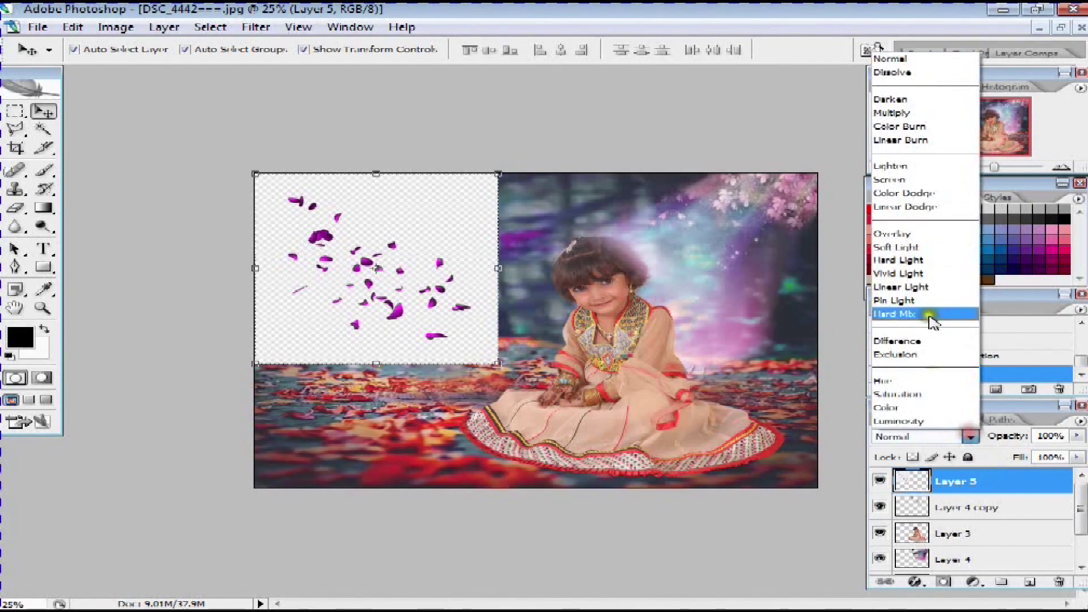
left_click(938, 98)
left_click_drag(488, 178, 584, 145)
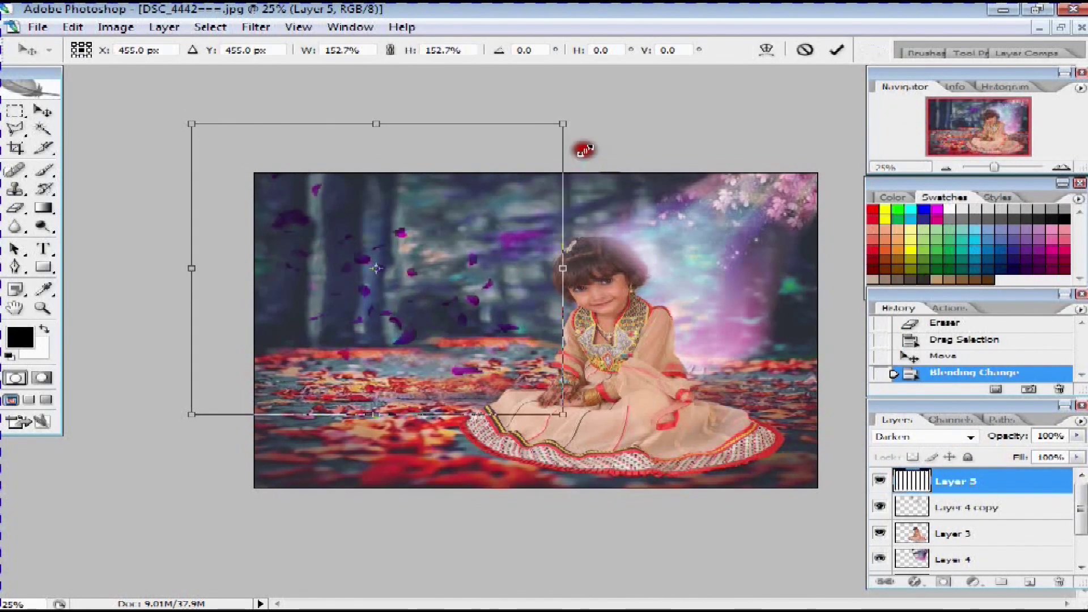
mouse_move(544, 272)
left_mouse_down()
mouse_move(494, 276)
mouse_move(646, 370)
left_mouse_up()
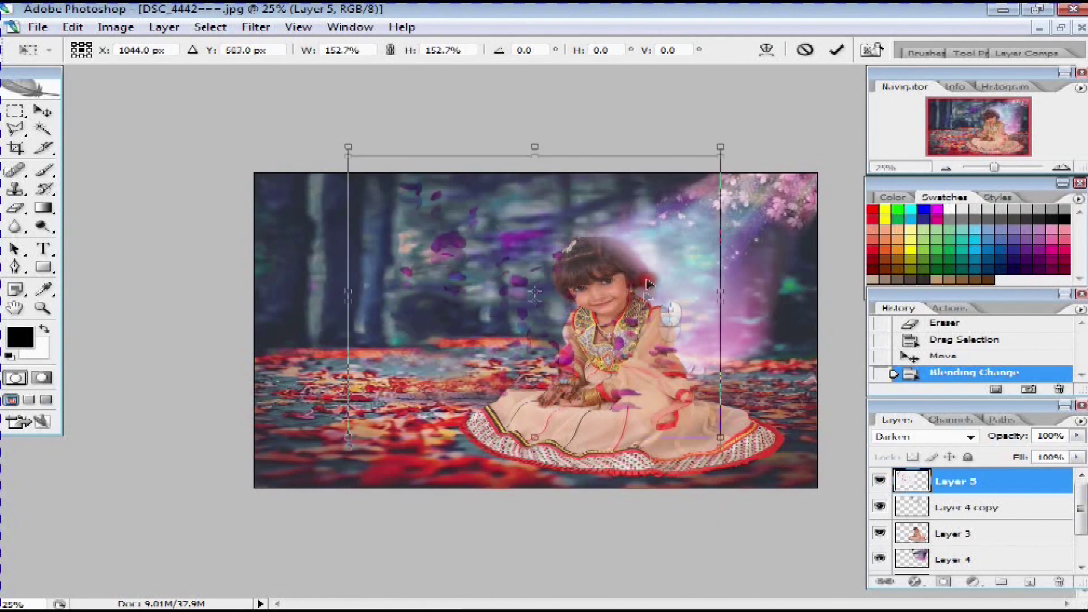
left_click_drag(646, 370, 638, 266)
- Commit the petal scaling and duplicate the petals as Layer 5 copy, slightly offset
key("Return")
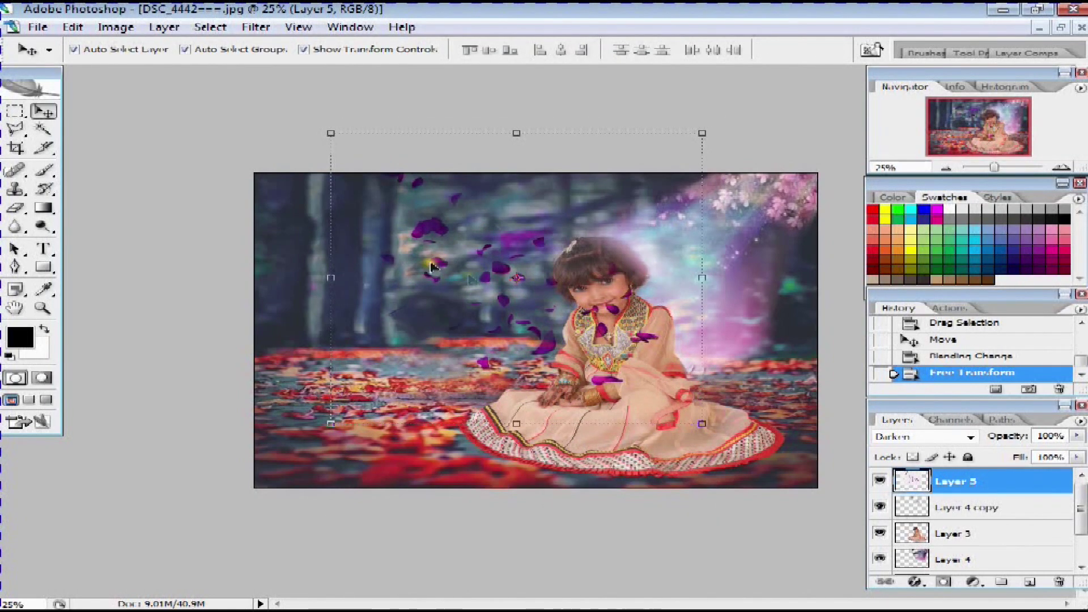
left_click(154, 28)
left_click(459, 113)
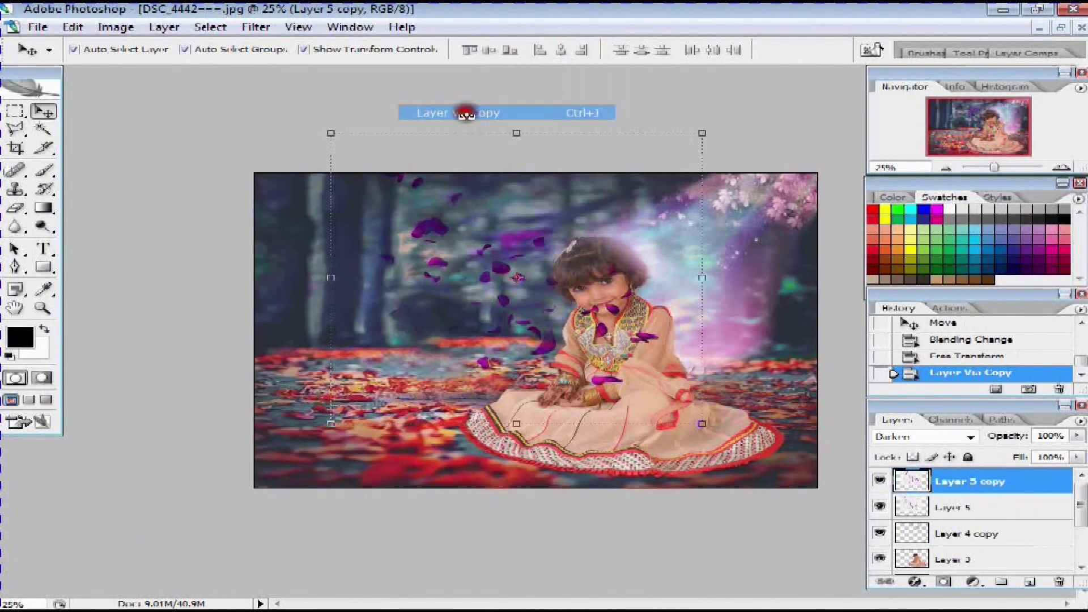
mouse_move(533, 327)
left_mouse_down()
mouse_move(721, 298)
mouse_move(377, 298)
left_mouse_up()
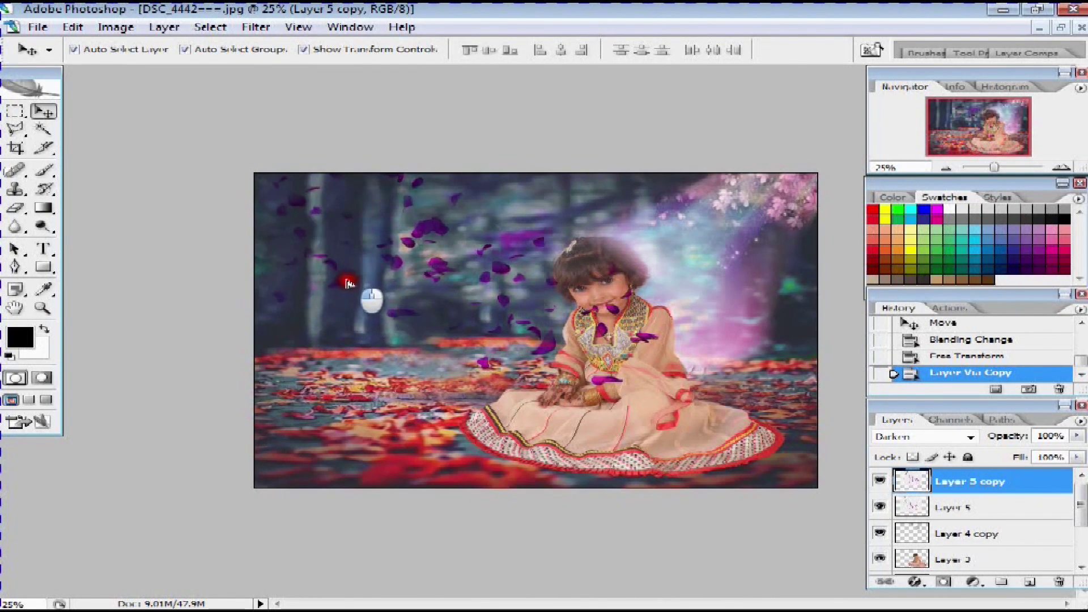
left_click_drag(377, 298, 382, 312)
- Erase the petals covering the girl's dress, face and head
right_click(619, 310)
left_click(658, 336)
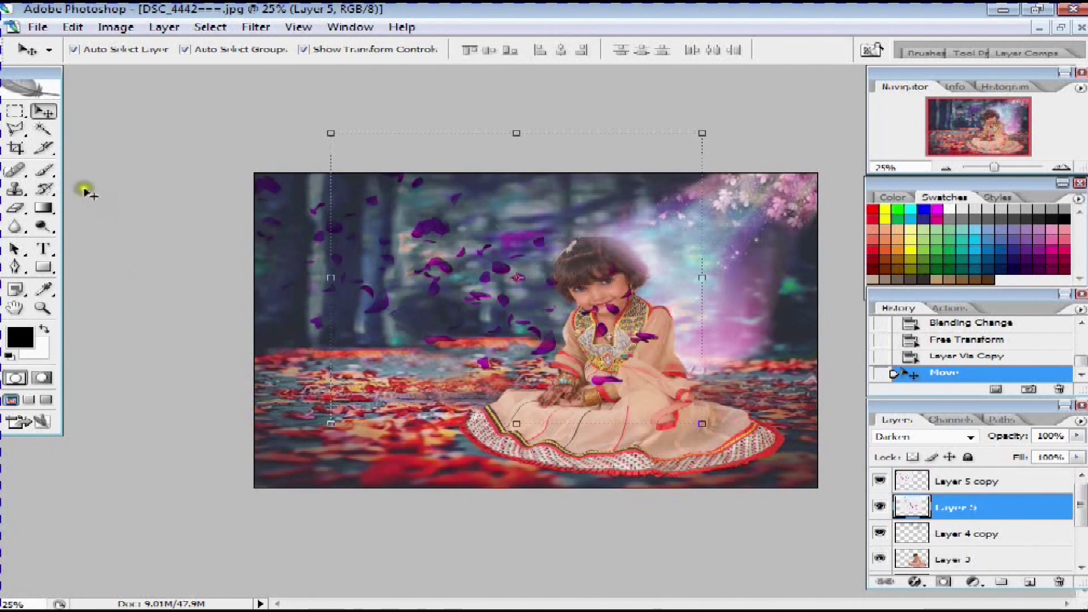
left_click(18, 208)
left_click_drag(680, 346, 624, 255)
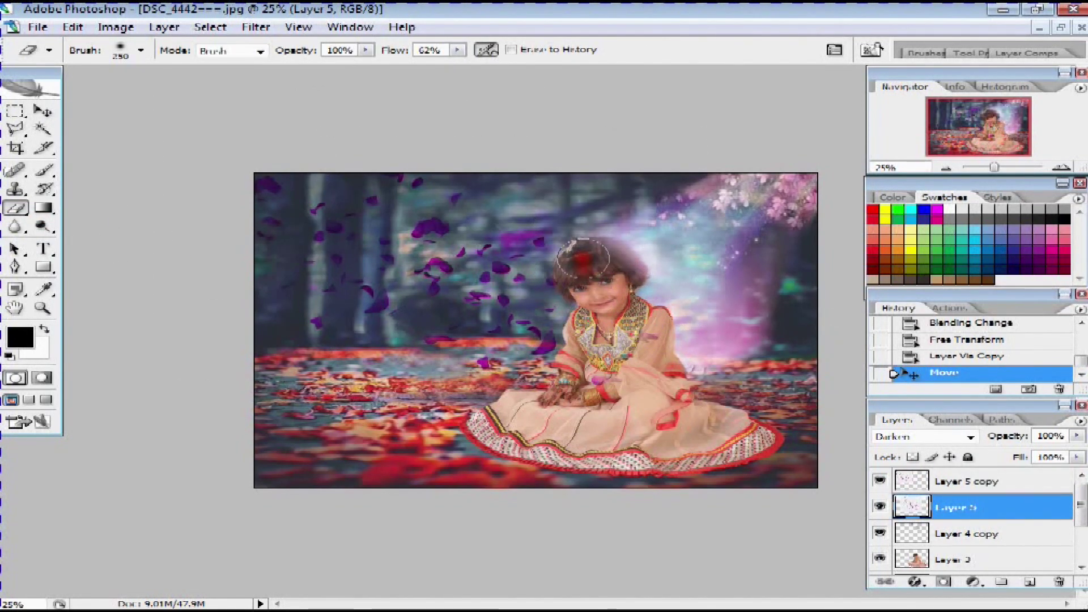
left_click_drag(628, 355, 652, 340)
left_click_drag(624, 272, 607, 226)
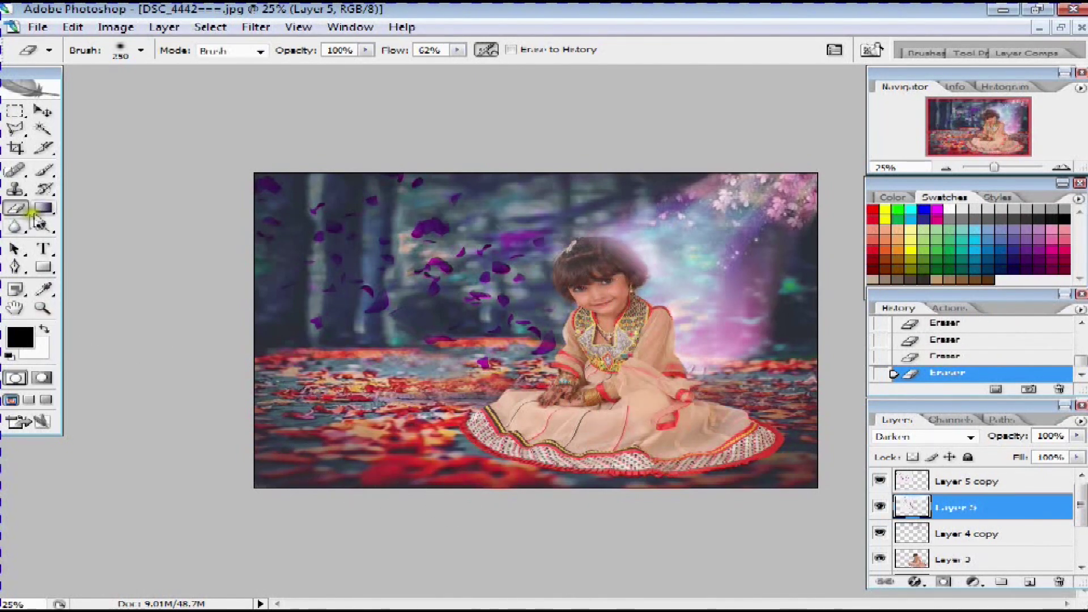
- Merge Layer 5 copy down into Layer 5, then duplicate it and shift the copy left
left_click(935, 485)
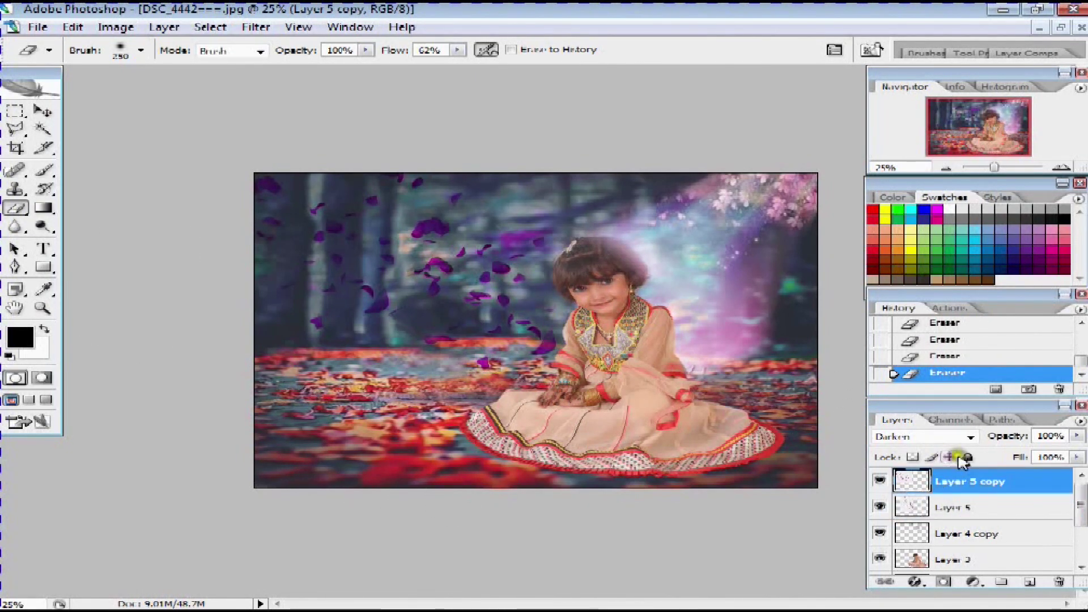
key("ctrl+e")
key("v")
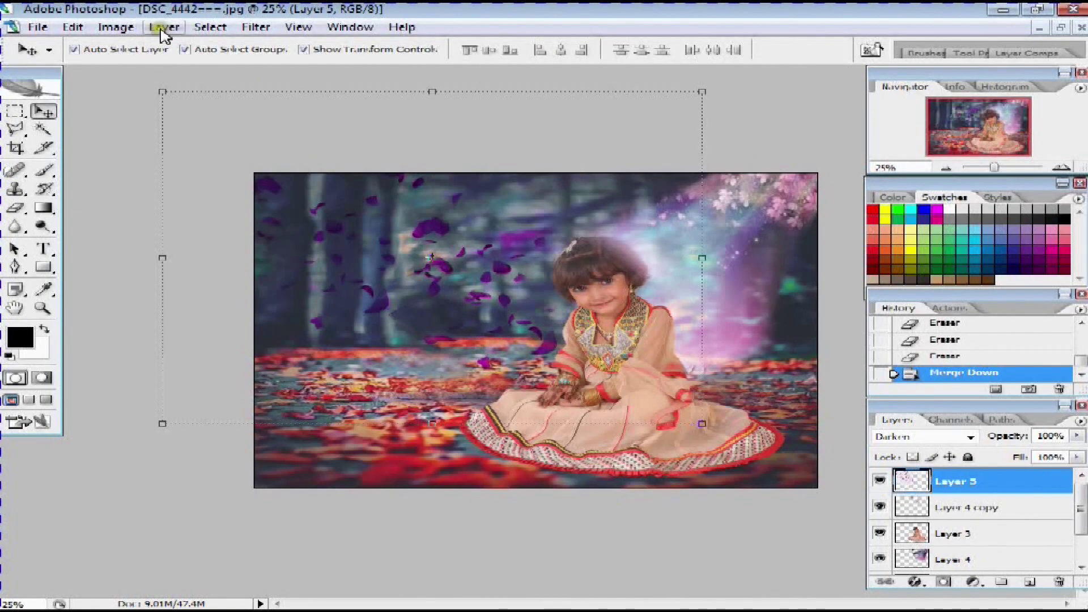
left_click(163, 28)
left_click(482, 109)
mouse_move(438, 285)
left_mouse_down()
mouse_move(365, 272)
mouse_move(369, 258)
left_mouse_up()
- Select the girl's layer and browse the layer effects list without applying one
key("c")
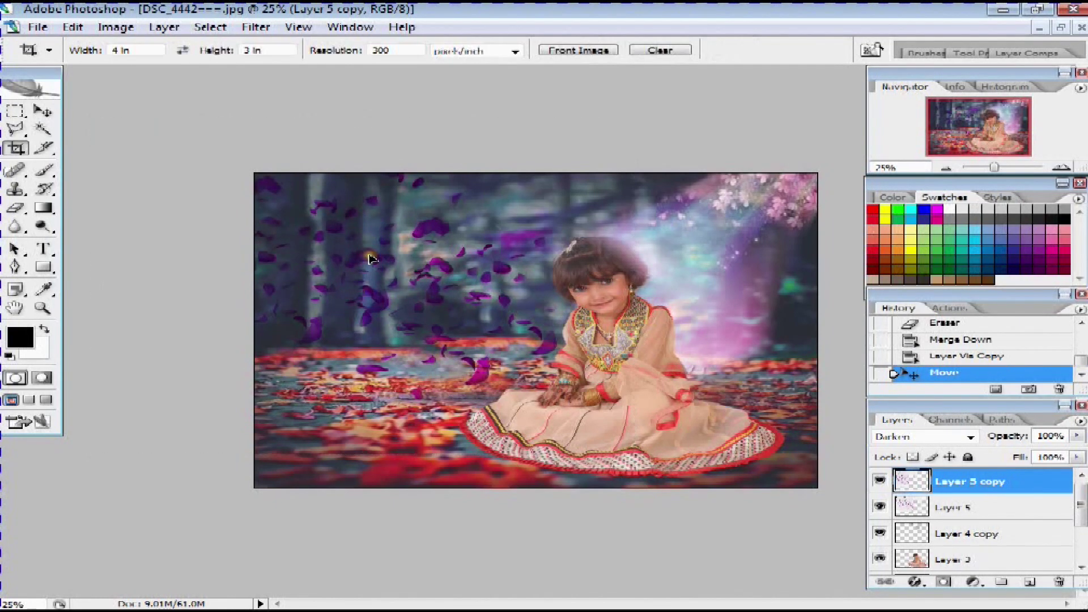
key("v")
left_click(651, 337)
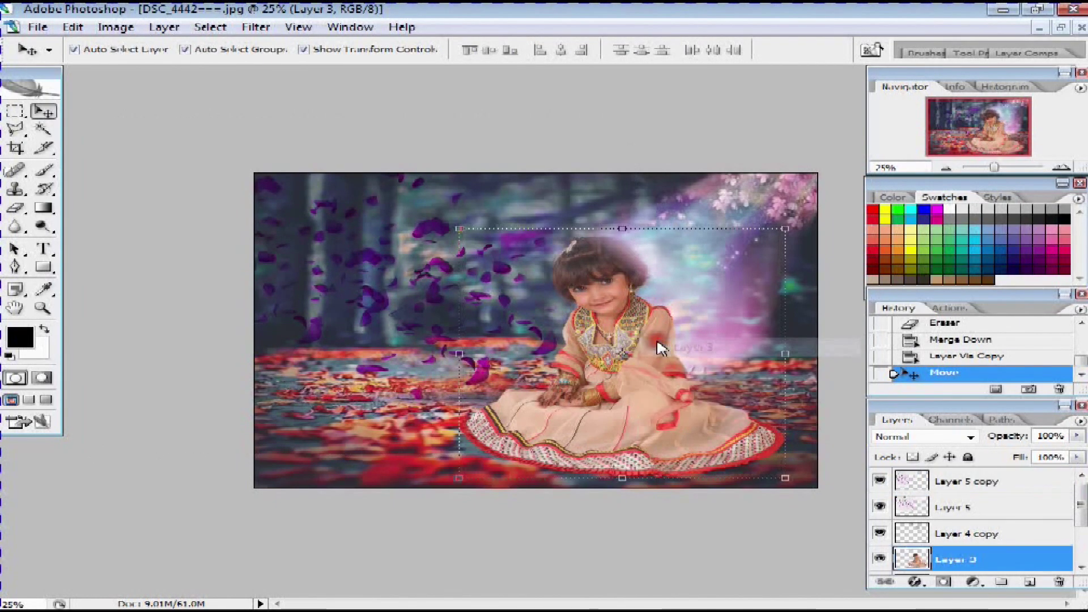
left_click(915, 582)
left_click(762, 441)
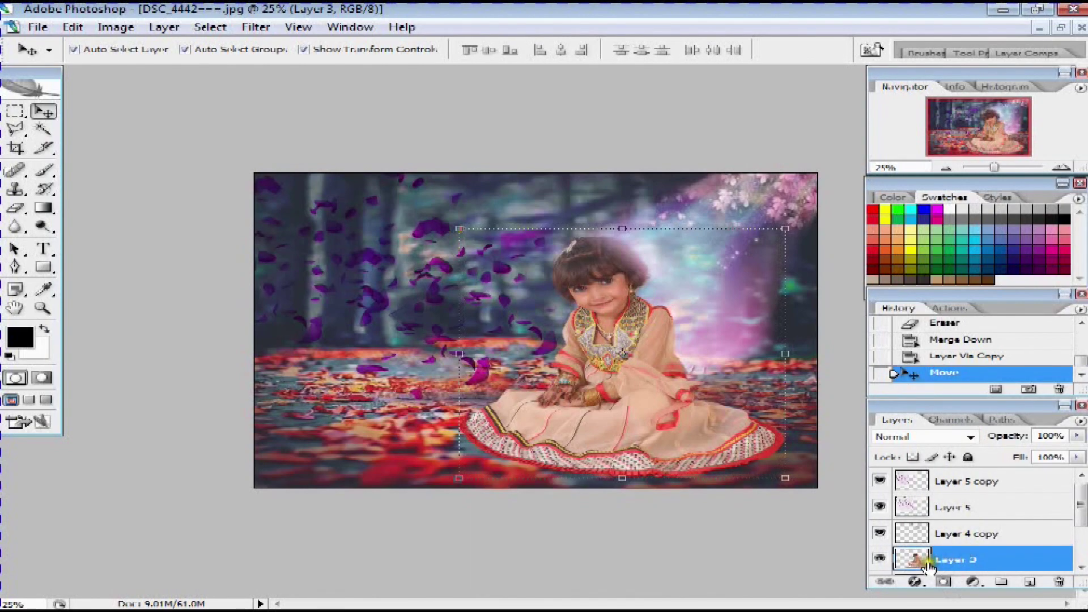
- Duplicate the girl's Layer 3 as Layer 3 copy
left_click(918, 582)
left_click(756, 452)
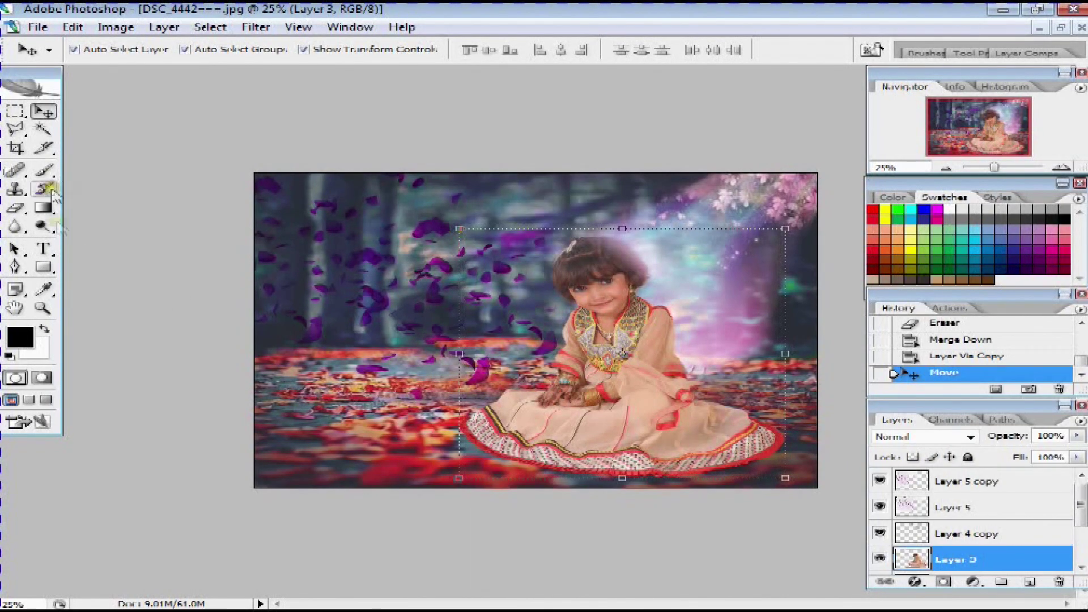
left_click(164, 28)
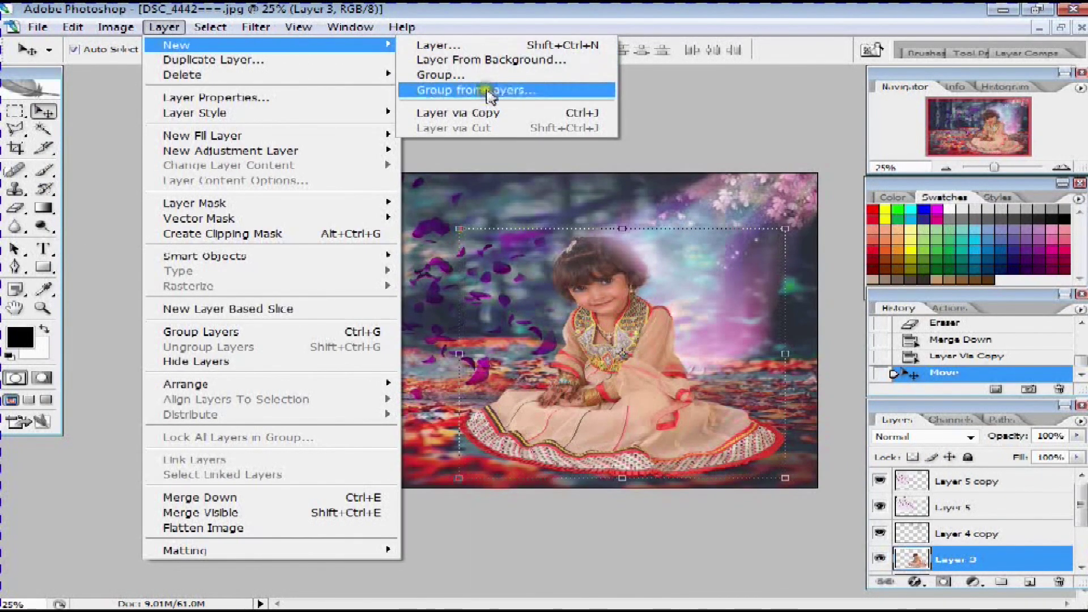
left_click(490, 112)
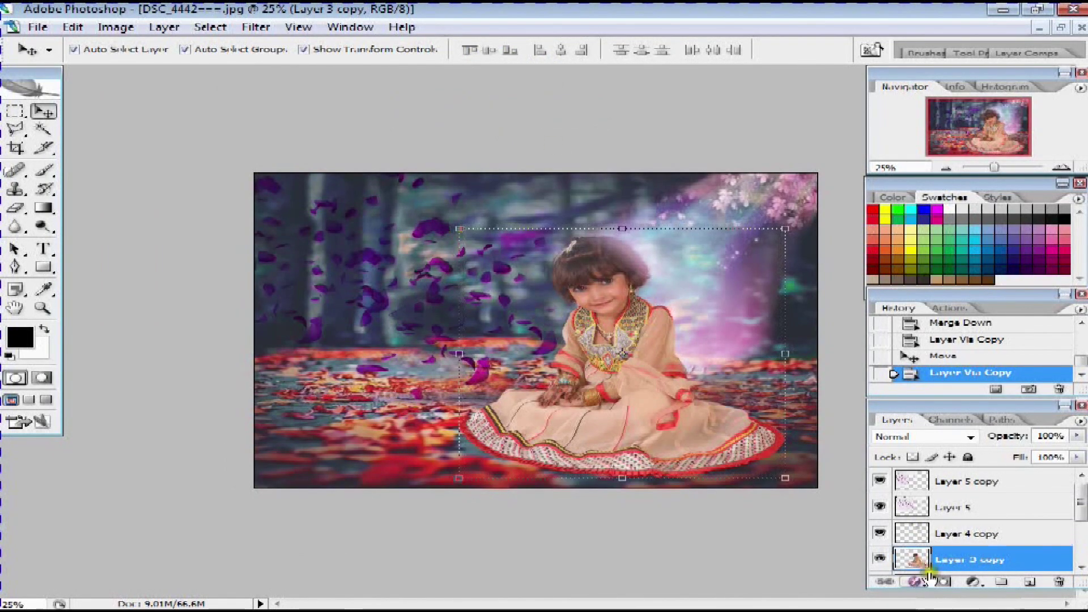
left_click_drag(1081, 507, 1082, 516)
- Give Layer 3 copy a drop shadow with 33% spread and a 51° angle
left_click(915, 582)
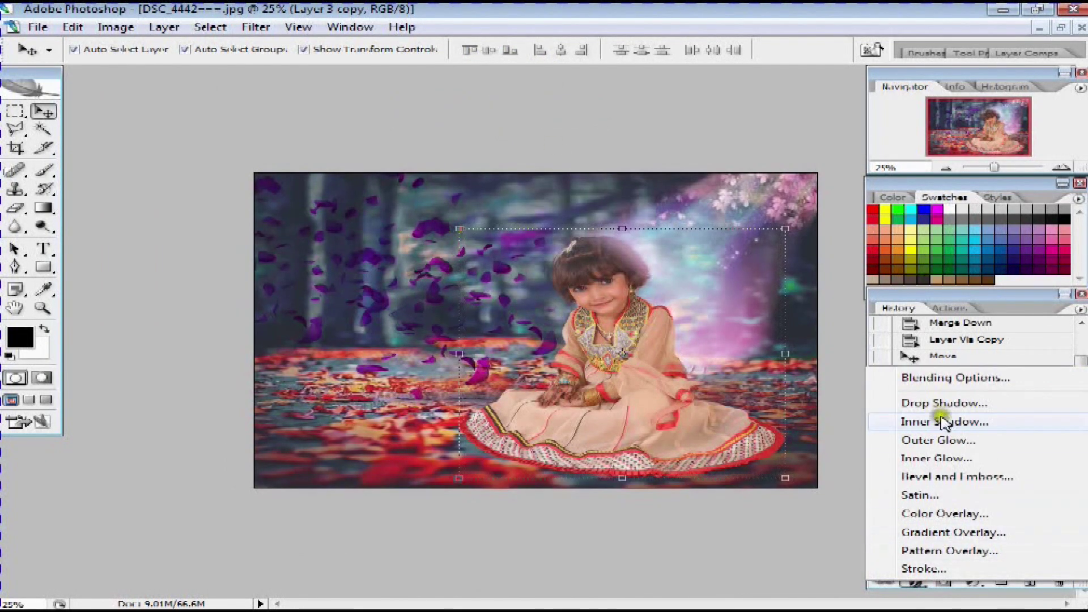
left_click(911, 474)
left_click_drag(777, 267, 122, 108)
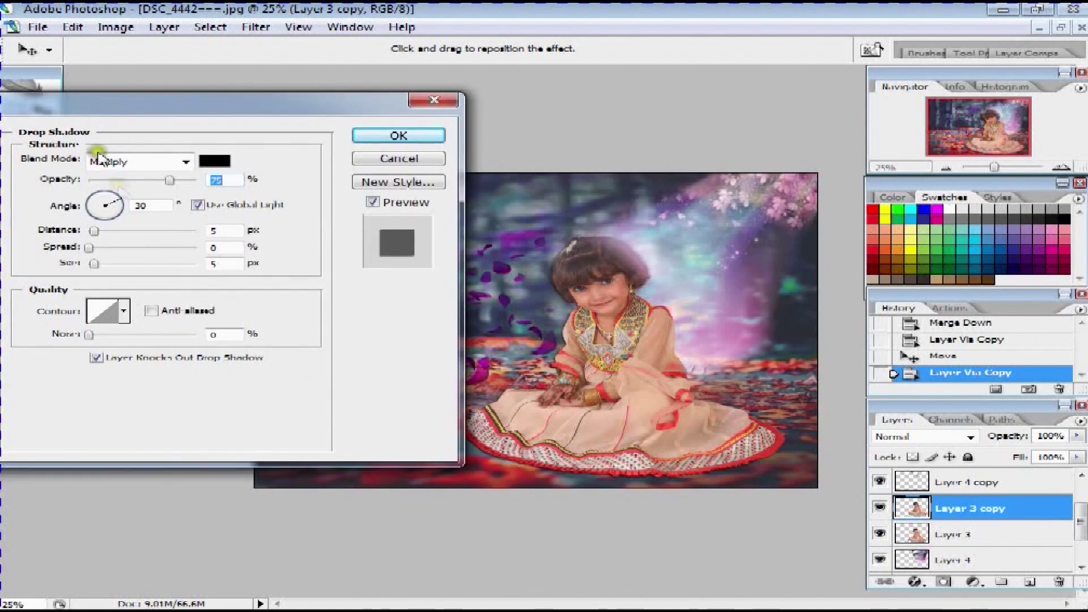
mouse_move(94, 247)
left_mouse_down()
mouse_move(122, 244)
mouse_move(115, 229)
left_mouse_up()
left_click(114, 200)
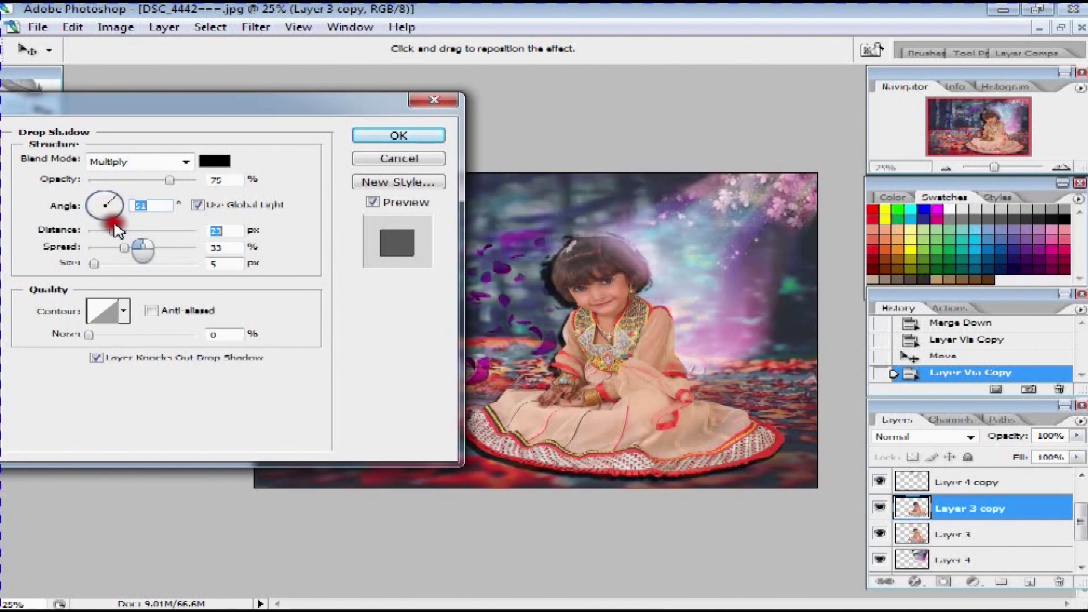
left_click(371, 138)
- Delete the upper-body area from the shadow copy and move it below Layer 3
left_click(19, 130)
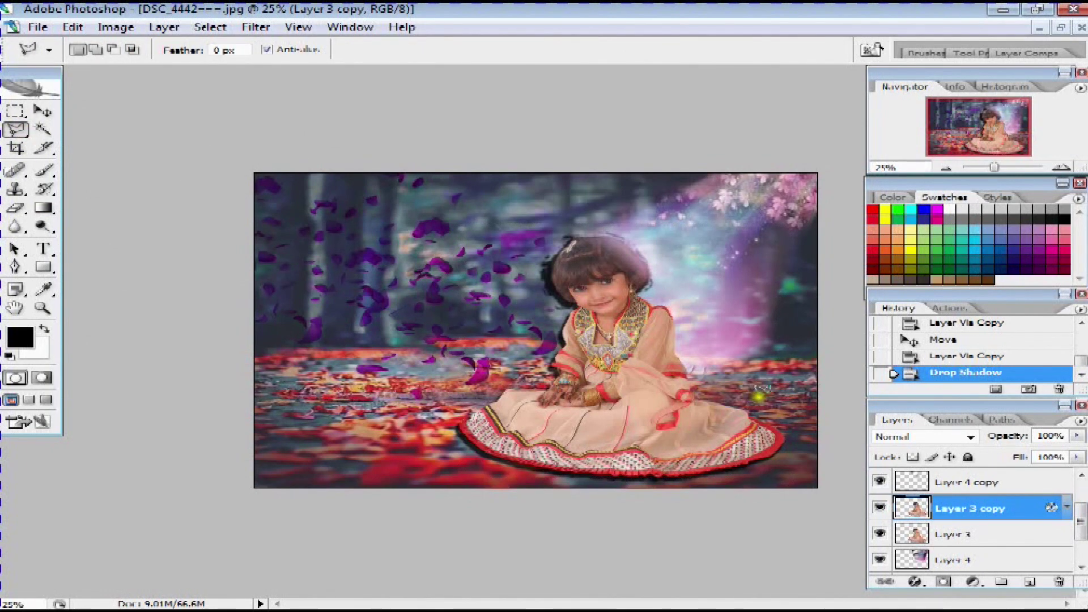
double_click(790, 377)
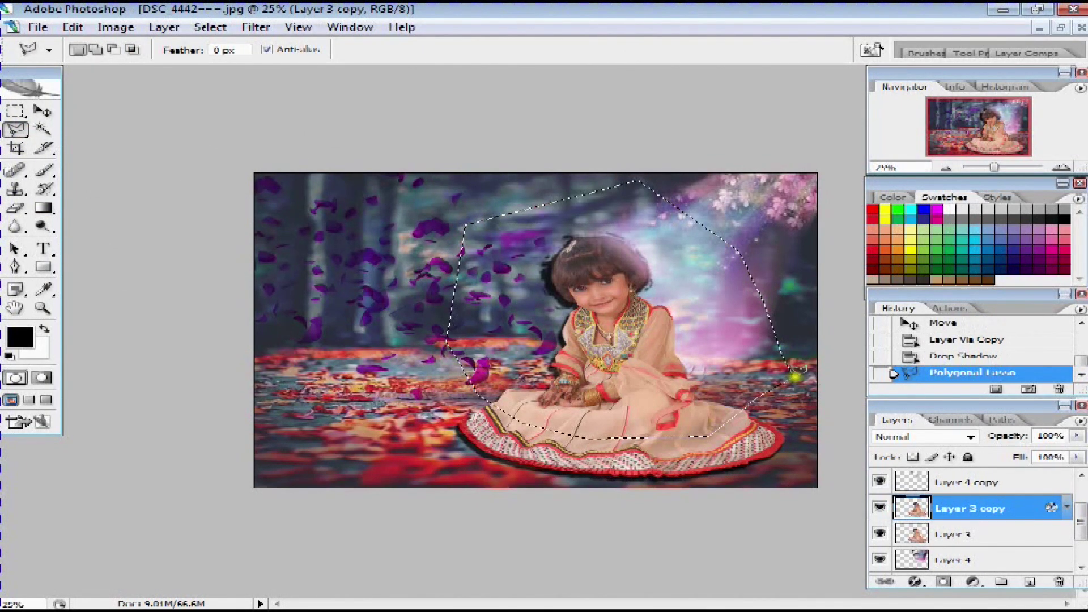
key("Delete")
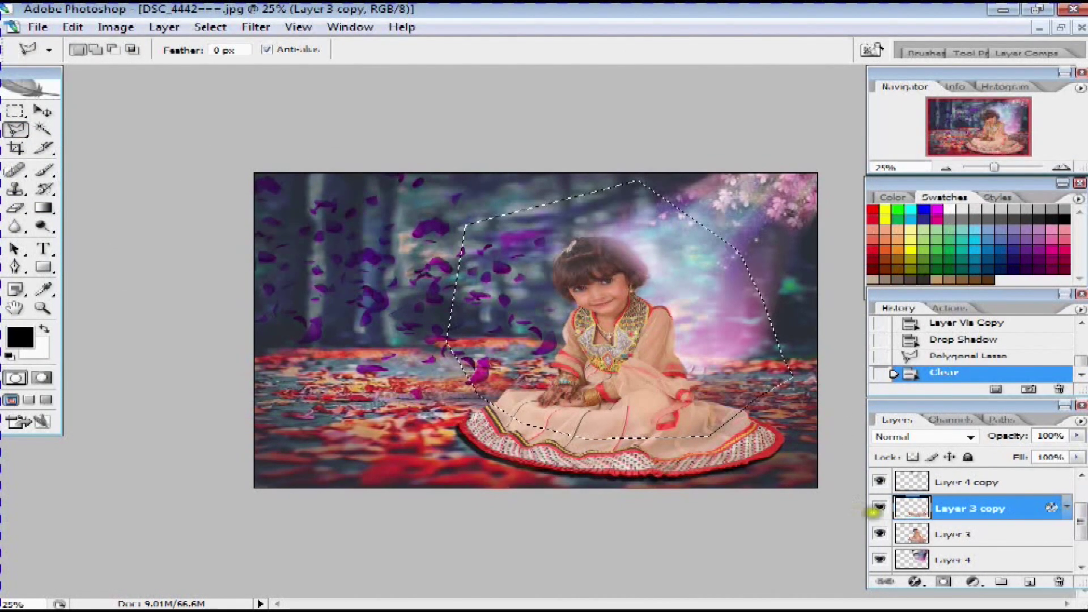
key("ctrl+d")
left_click_drag(993, 534, 1012, 541)
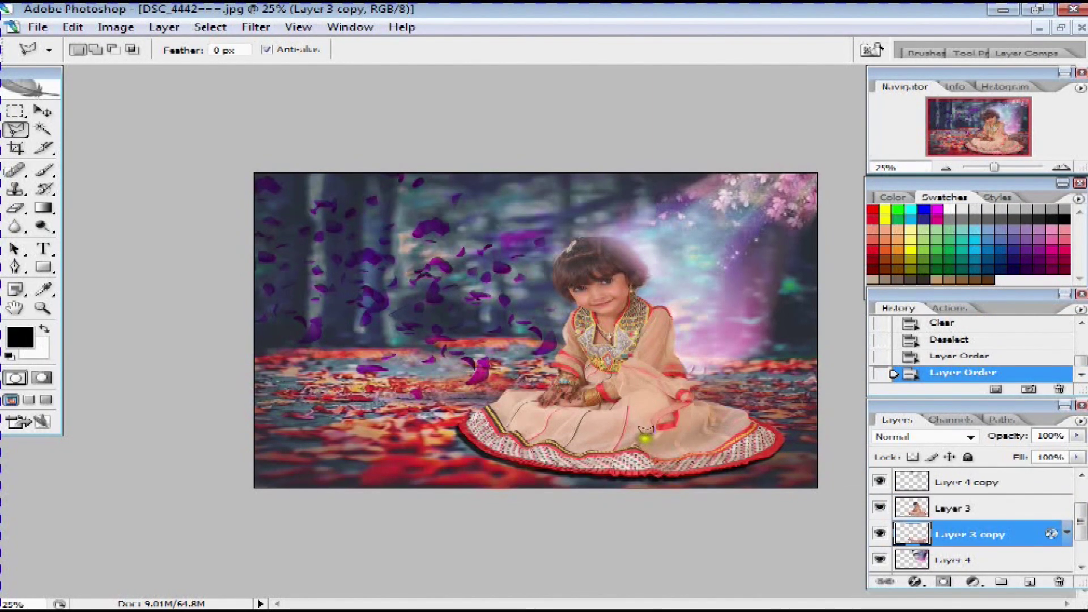
key("v")
right_click(614, 326)
left_click(637, 346)
- Zoom the view out to 25% and select the girl's Layer 3
key("c")
key("x")
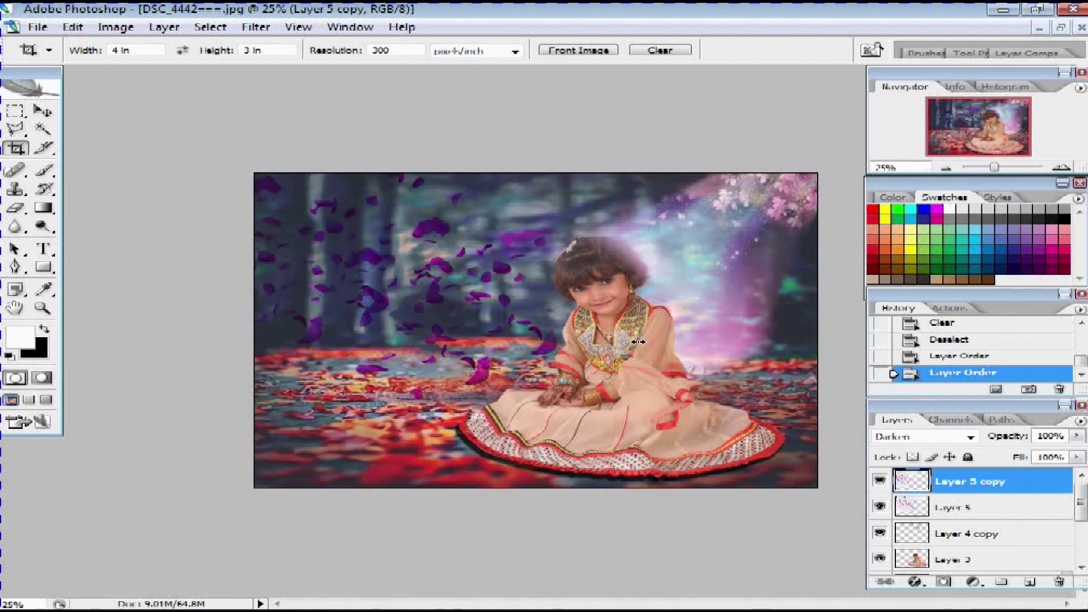
key("v")
key("c")
key("ctrl+minus")
key("ctrl+plus")
key("ctrl+plus")
key("ctrl+plus")
key("ctrl+minus")
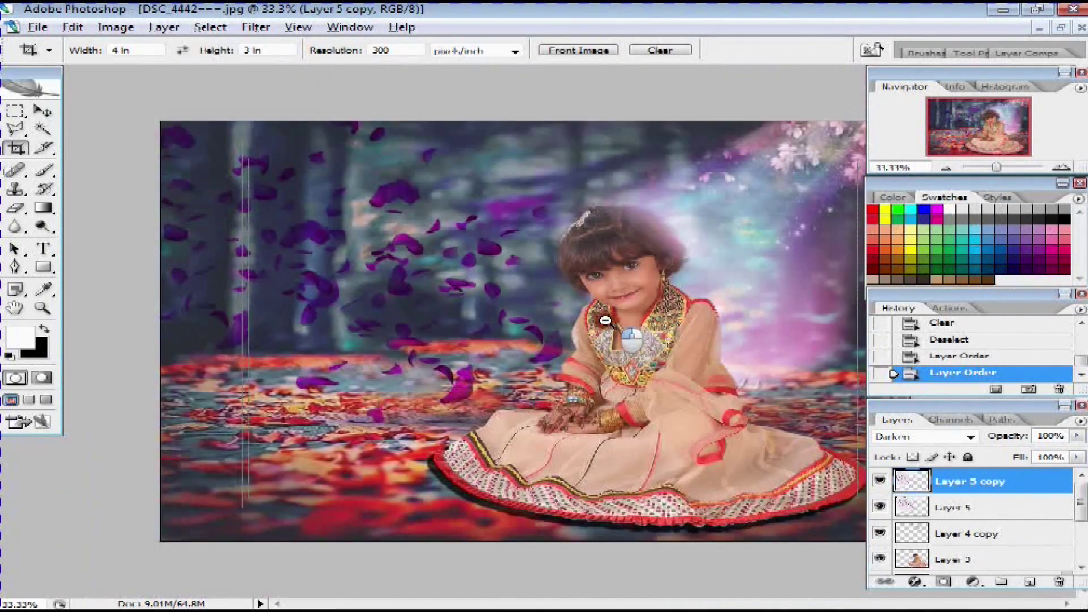
key("ctrl+minus")
key("v")
right_click(619, 260)
left_click(651, 269)
right_click(607, 284)
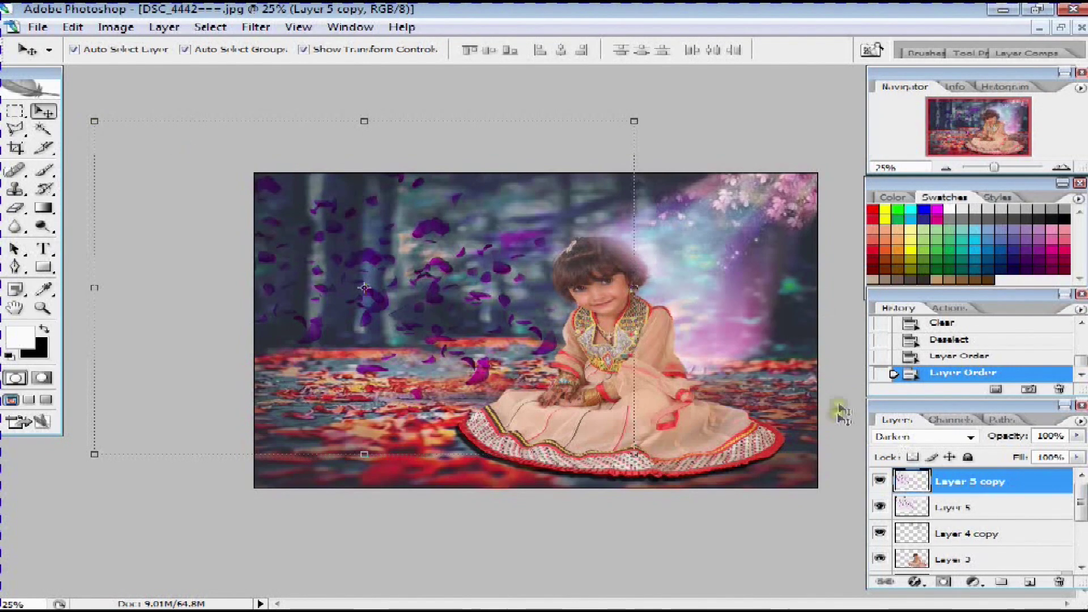
left_click(958, 560)
- Apply Levels with input values 0, 0.81 and 242 to the girl's layer
left_click(115, 26)
mouse_move(149, 66)
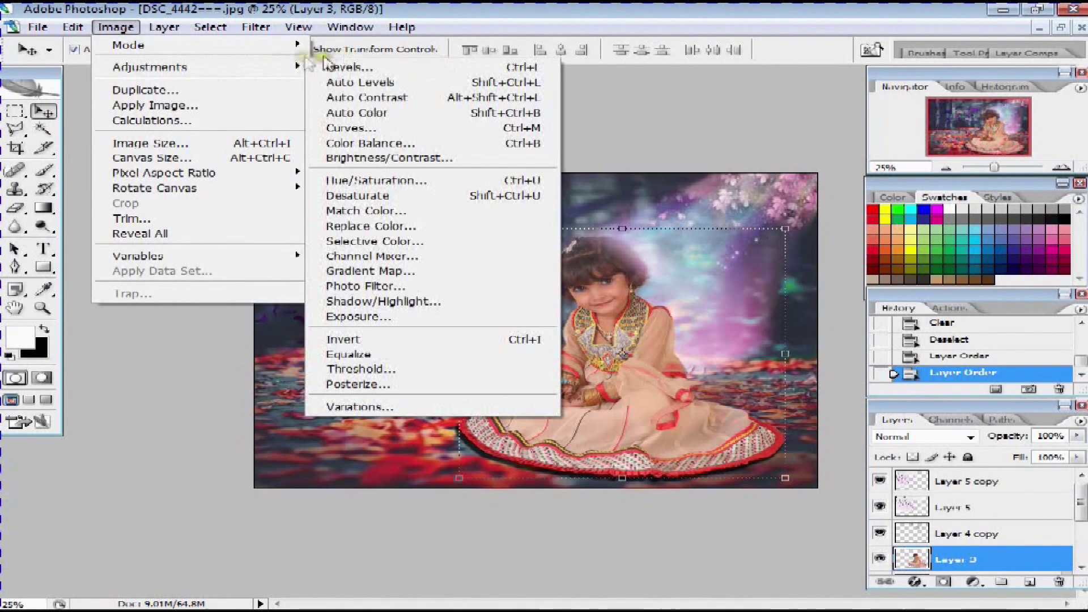
left_click(351, 67)
left_click_drag(601, 128, 320, 110)
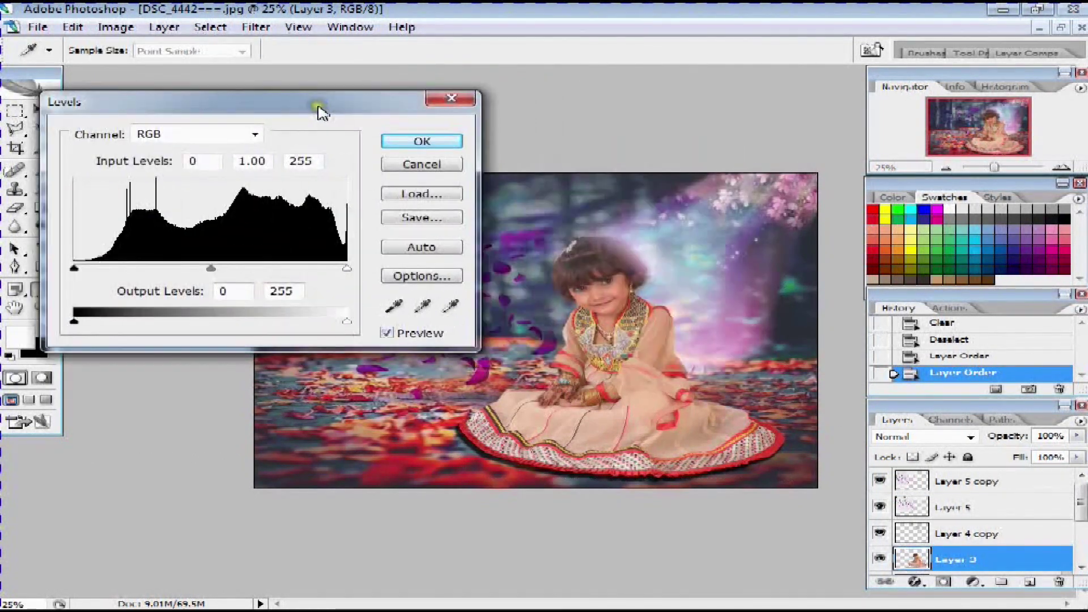
left_click_drag(206, 268, 233, 274)
mouse_move(347, 321)
left_mouse_down()
mouse_move(323, 316)
mouse_move(352, 312)
left_mouse_up()
left_click_drag(347, 268, 340, 276)
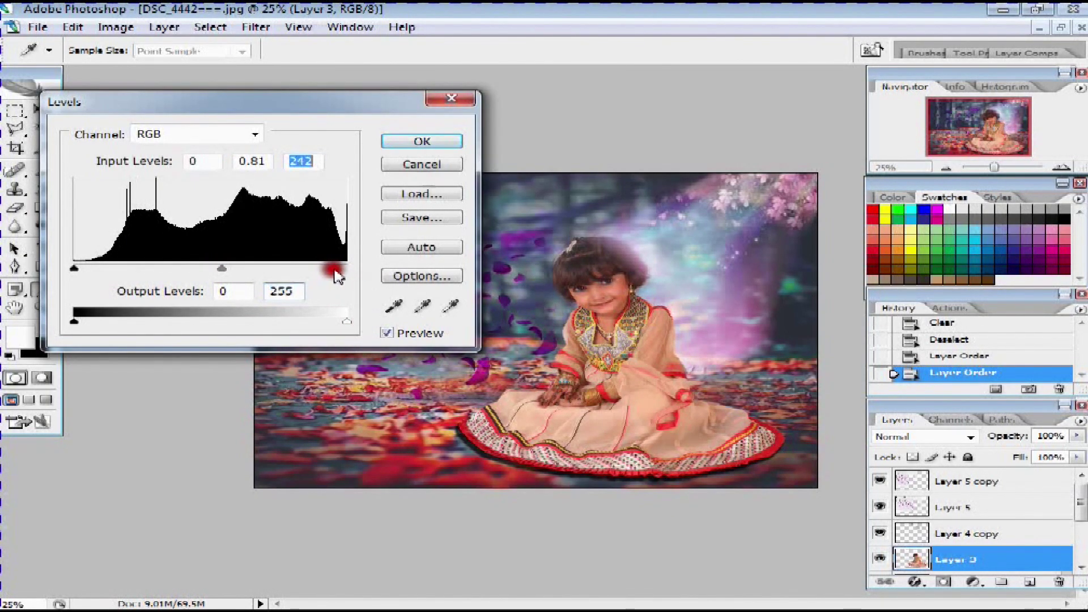
left_click(436, 141)
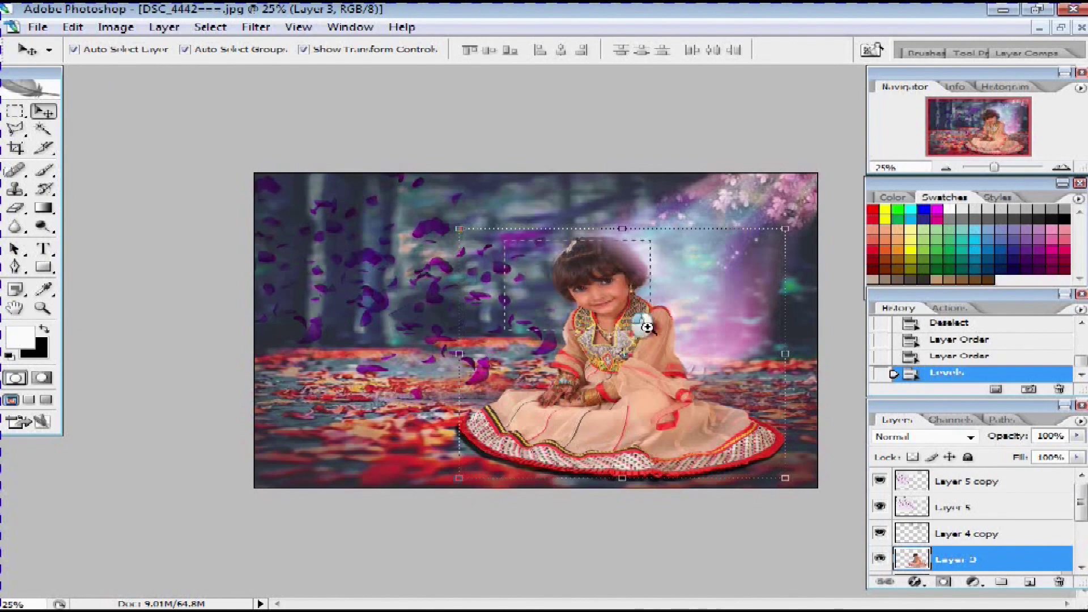
- Select the girl's face, neck and both hands with the Magic Wand
scroll(614, 304, "up", 5)
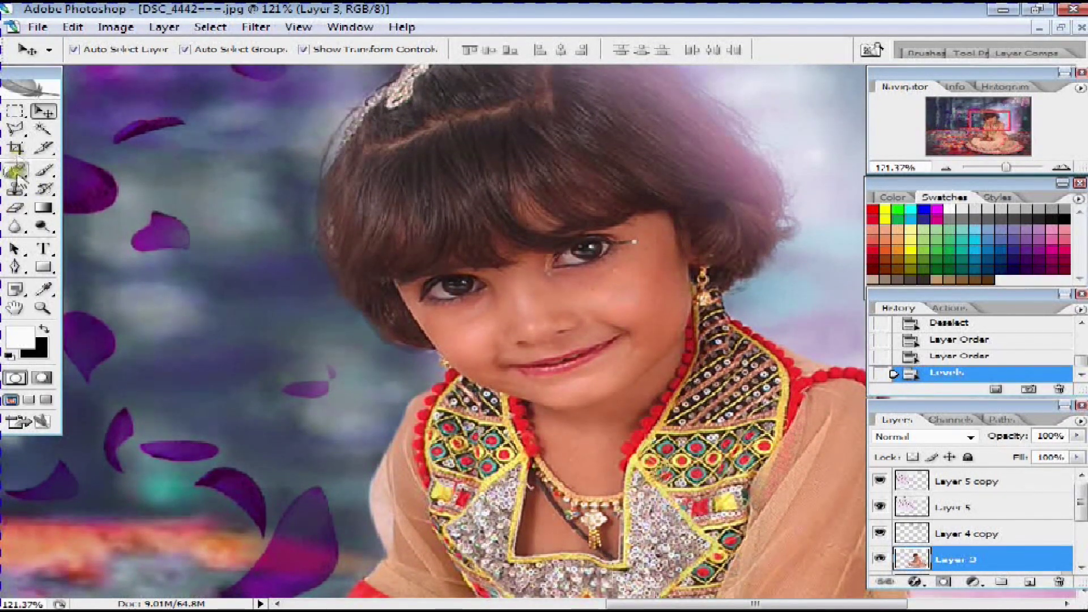
left_click(43, 129)
left_click(595, 294)
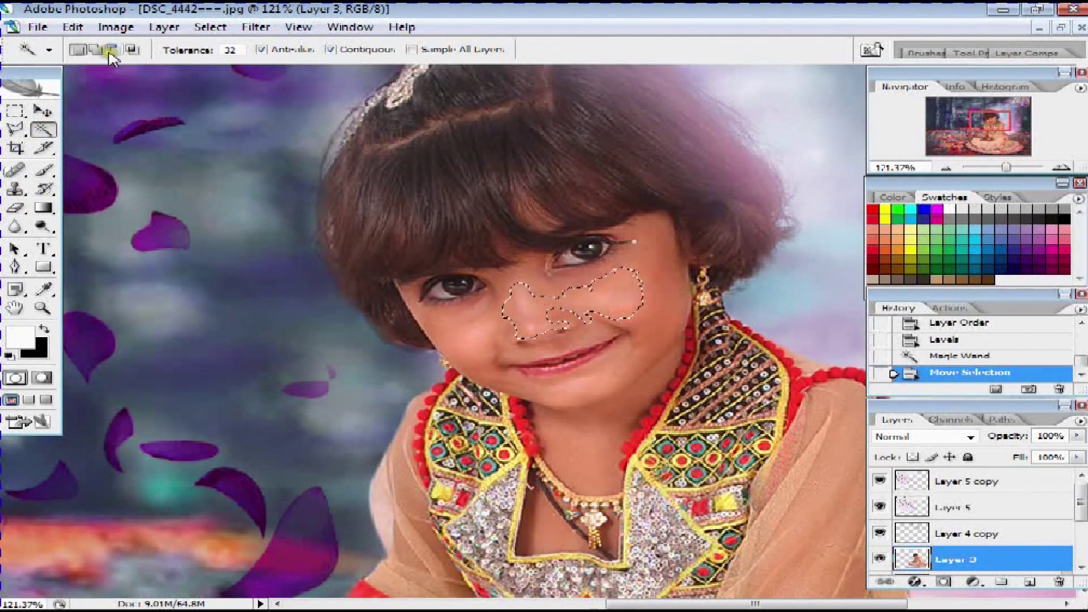
left_click(462, 343)
left_click(529, 242)
left_click(668, 258)
left_click_drag(697, 278, 660, 128)
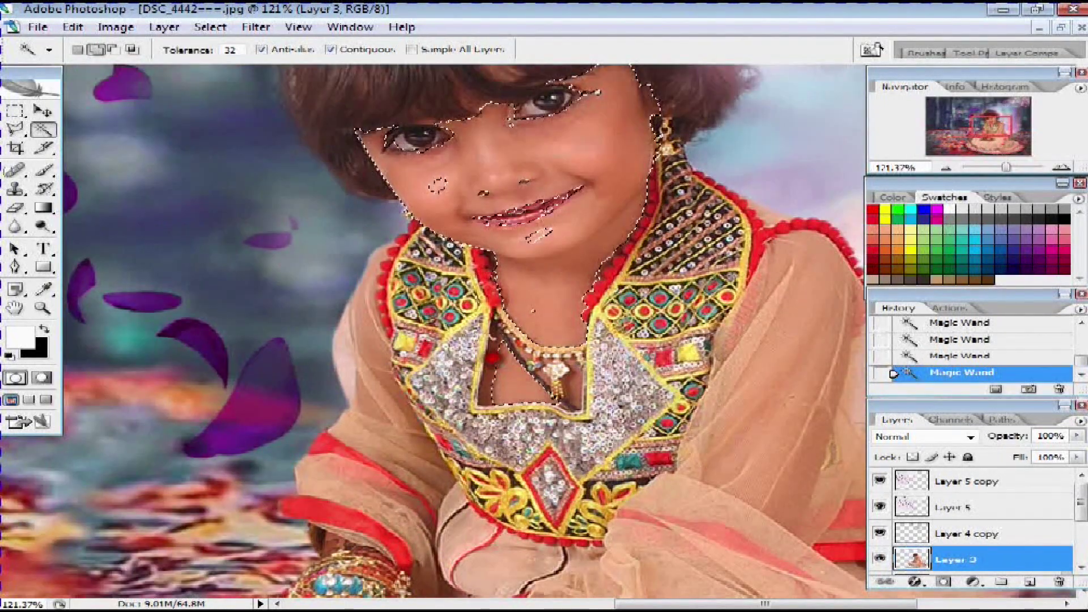
left_click_drag(567, 391, 567, 136)
left_click(391, 430)
left_click(284, 391)
left_click_drag(283, 142, 204, 442)
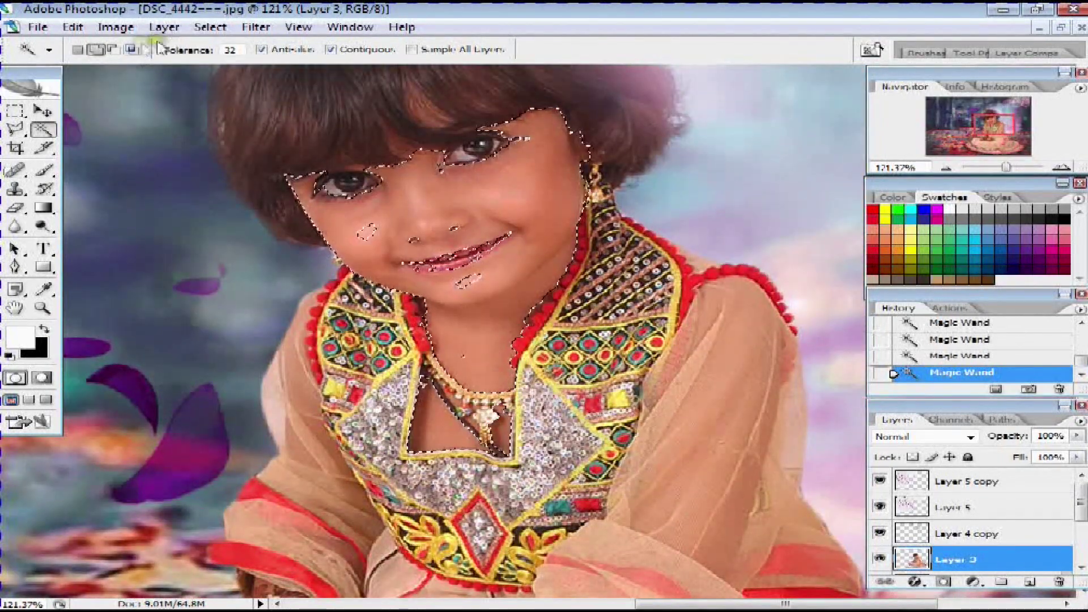
- Feather the skin selection by 10 pixels
left_click(220, 28)
left_click(303, 189)
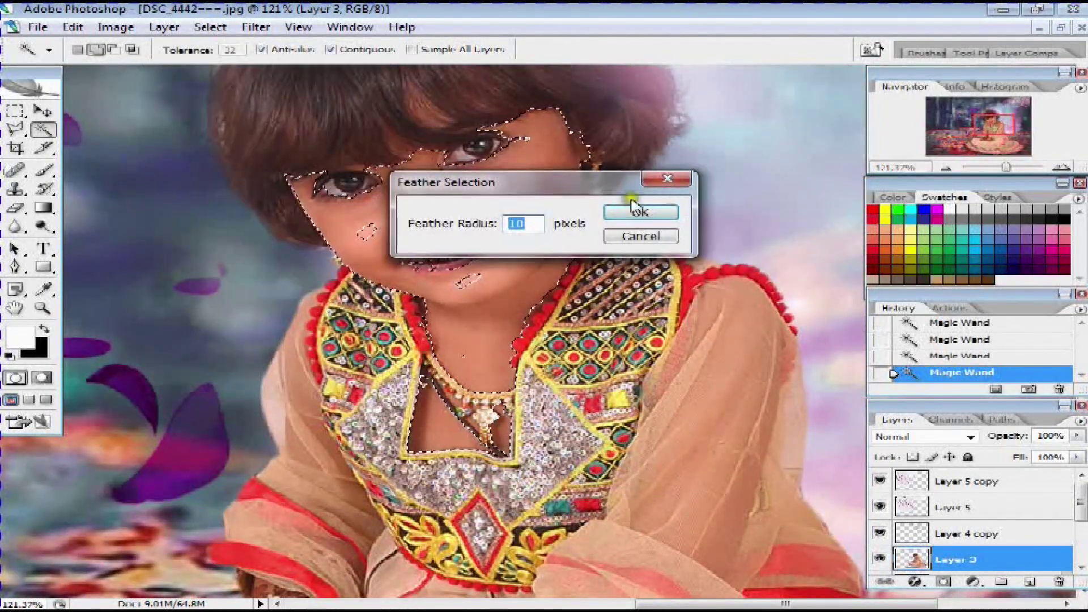
left_click(805, 222)
- Brighten the selected skin with a Curves midtone raise from 125 to 138
left_click(116, 27)
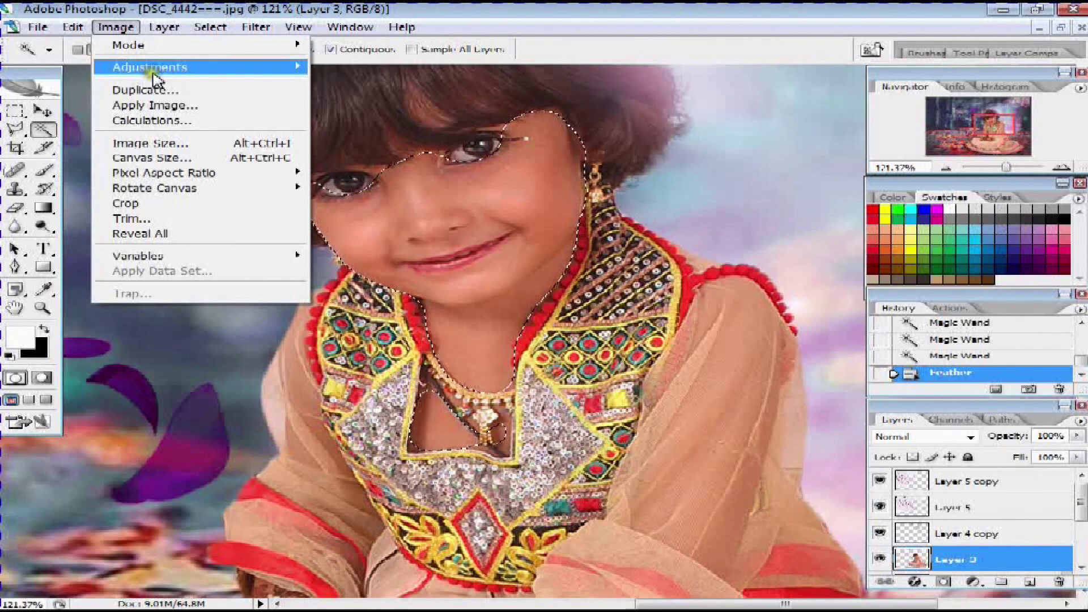
left_click(436, 127)
left_click_drag(539, 115, 922, 188)
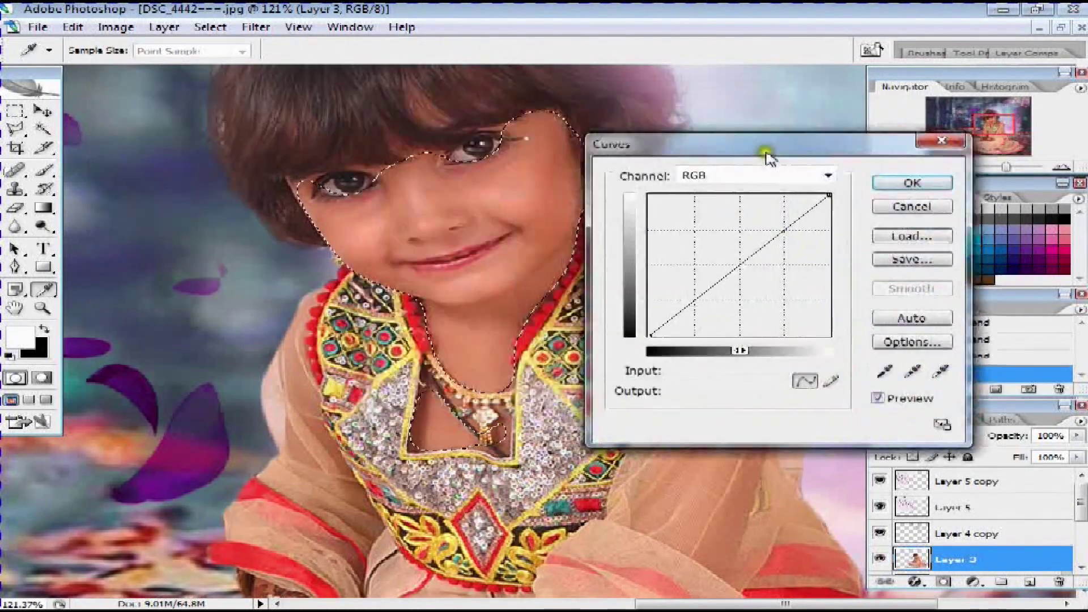
left_click_drag(884, 302, 887, 299)
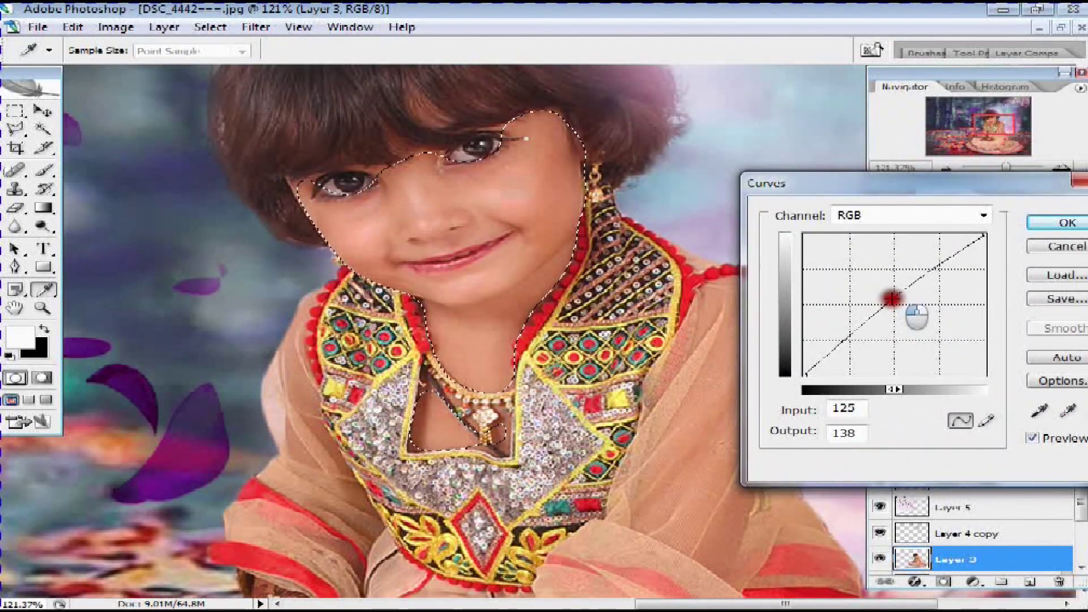
left_click(1066, 223)
- Warm the skin with Color Balance Red +17, Blue +1, then deselect
key("ctrl+minus")
key("ctrl+minus")
key("ctrl+minus")
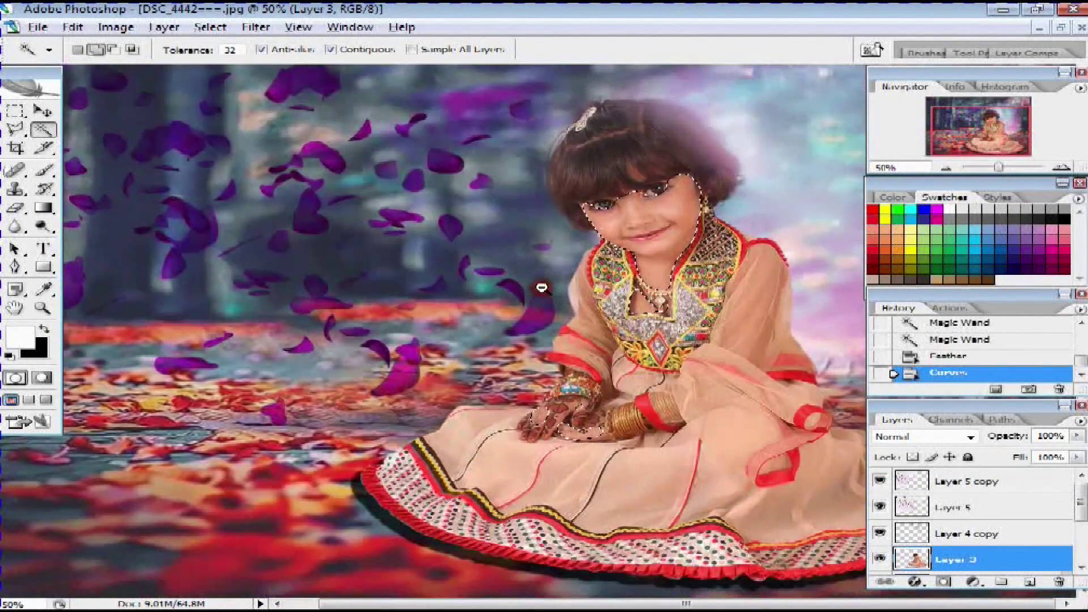
key("ctrl+minus")
key("ctrl+minus")
left_click(116, 27)
mouse_move(148, 66)
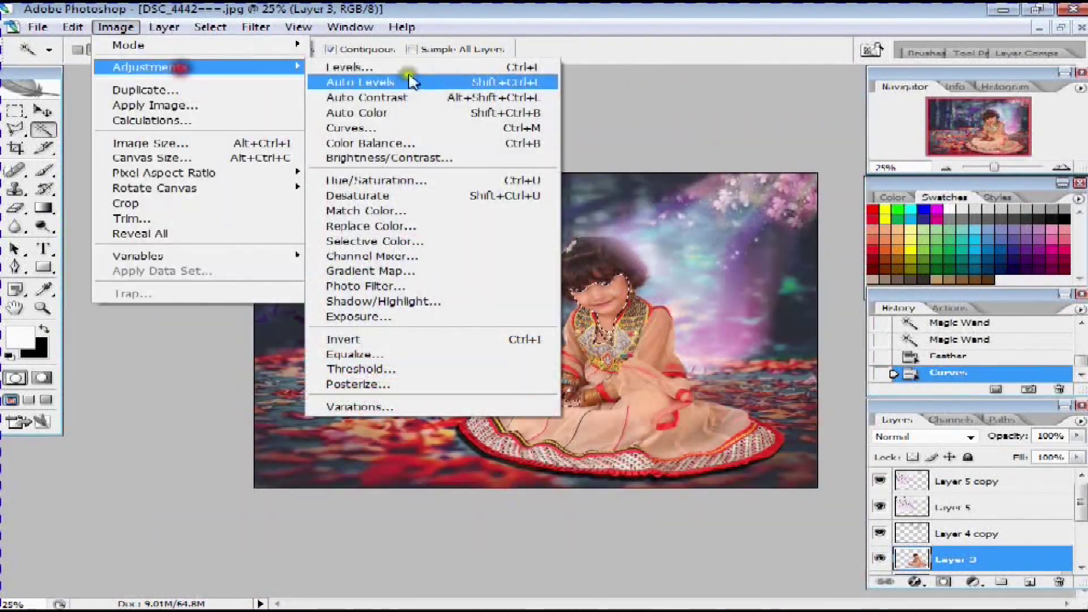
left_click(505, 142)
left_click_drag(646, 139, 251, 159)
left_click_drag(102, 229, 119, 229)
left_click_drag(102, 269, 108, 279)
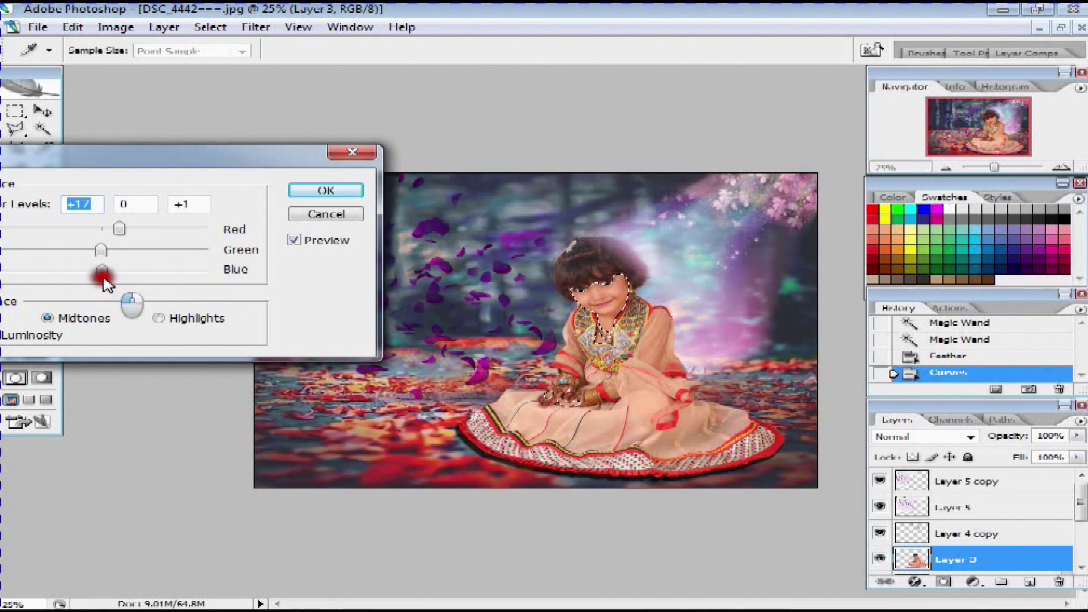
left_click(325, 190)
key("ctrl+d")
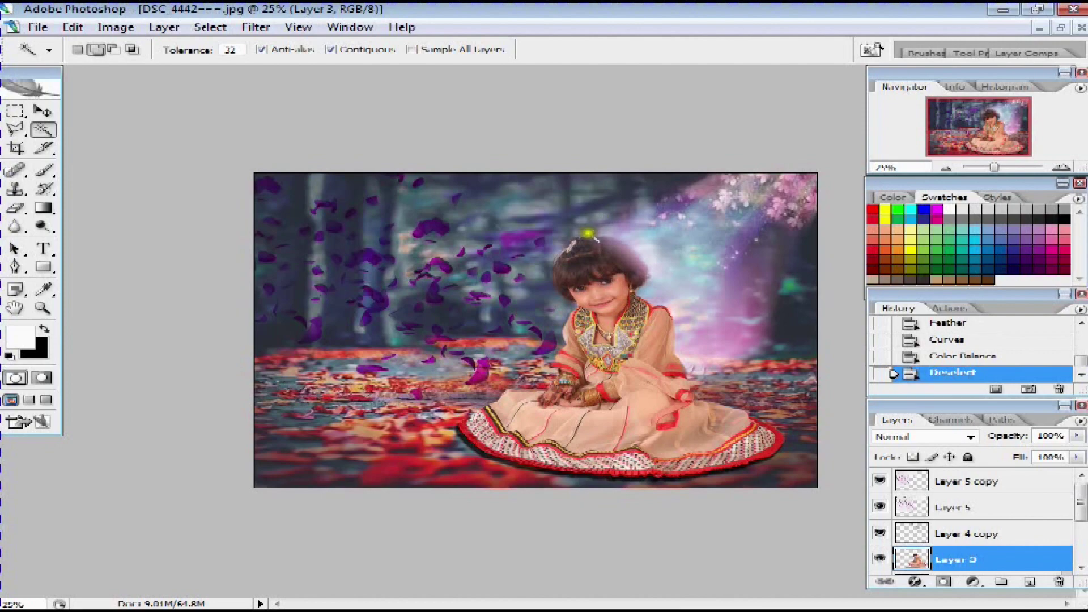
left_click(17, 189)
- Set Clone Stamp opacity to 21% and lighten facial skin with Dodge
left_click_drag(381, 52, 386, 71)
left_click_drag(537, 228, 661, 335)
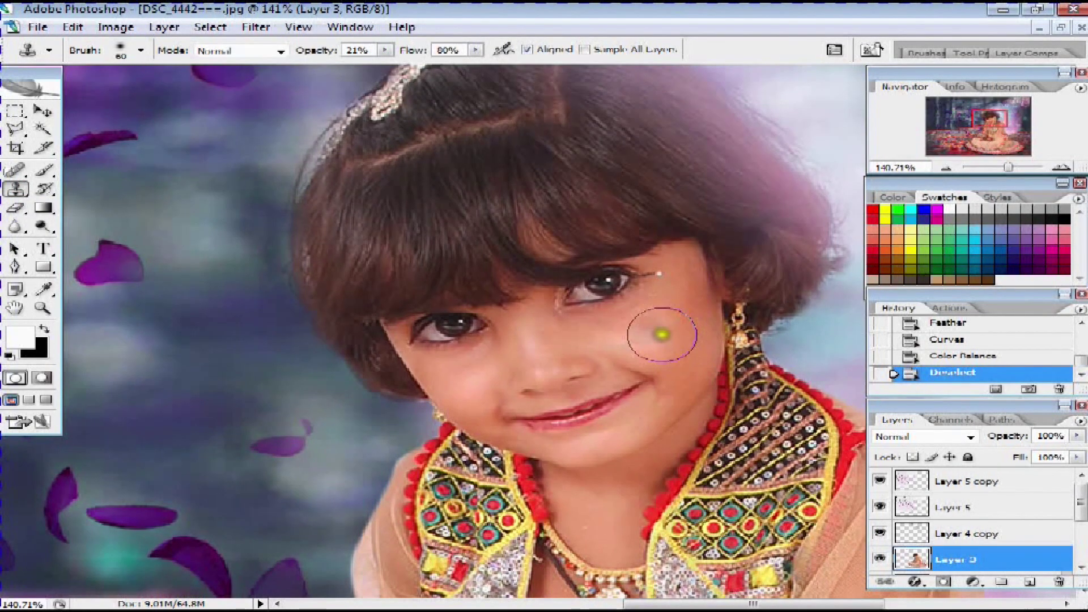
left_click(43, 227)
left_click(132, 227)
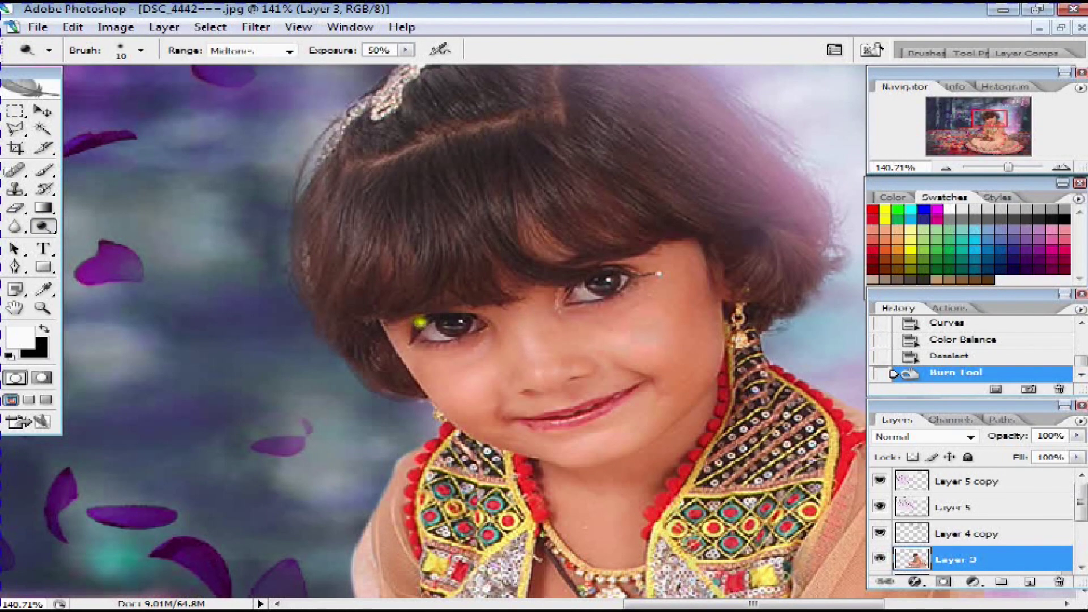
mouse_move(518, 318)
left_mouse_down()
mouse_move(535, 372)
mouse_move(589, 322)
left_mouse_up()
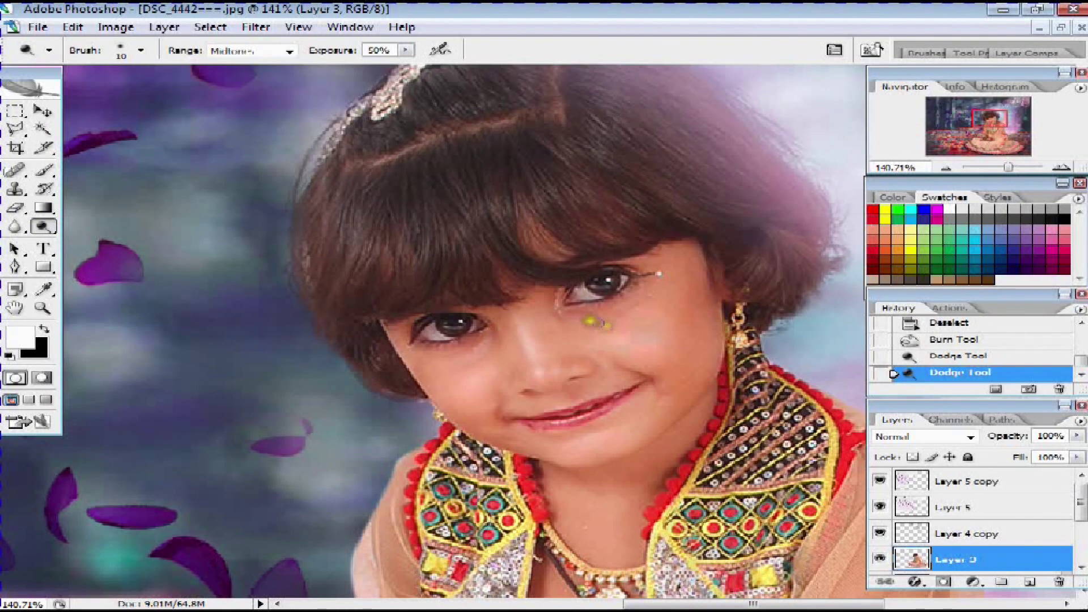
- Clone over the blemish on the girl's cheek with a smaller brush
left_click(25, 193)
left_click(388, 50)
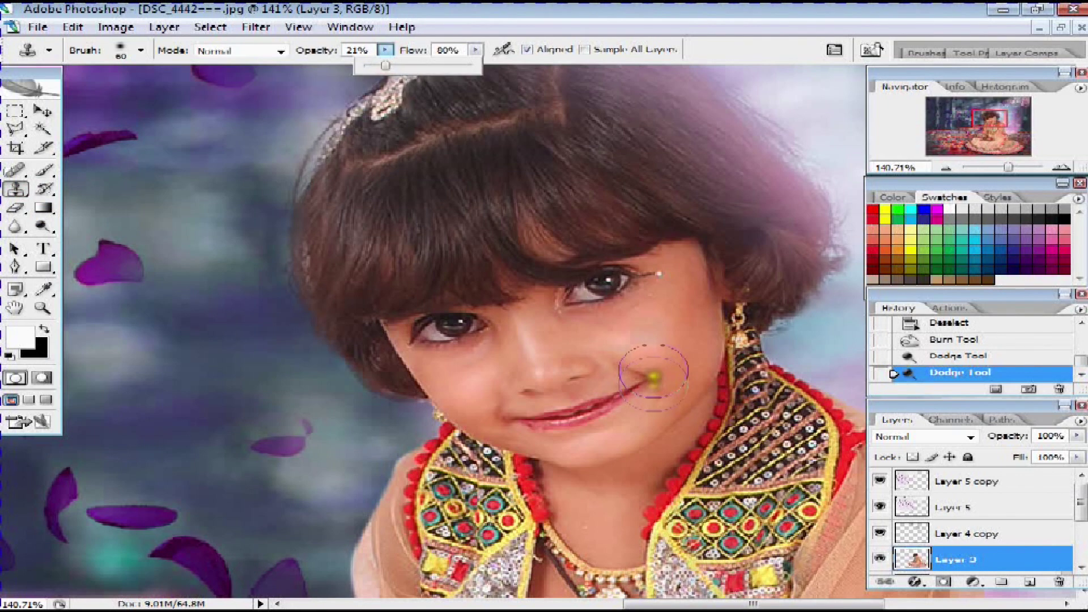
key("Return")
key("bracketleft")
left_click(675, 298)
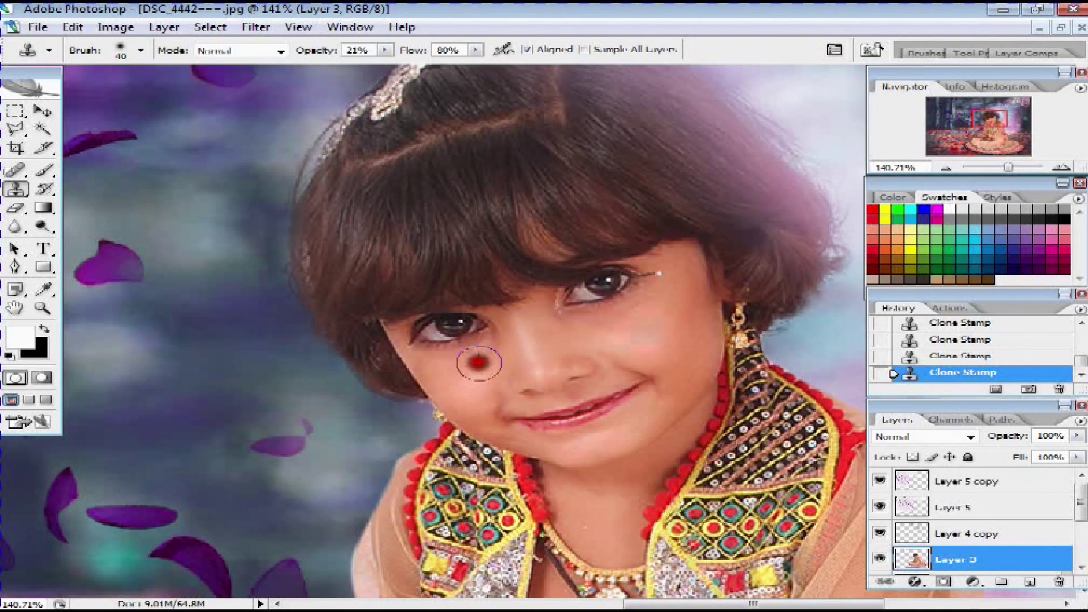
scroll(663, 343, "down", 3)
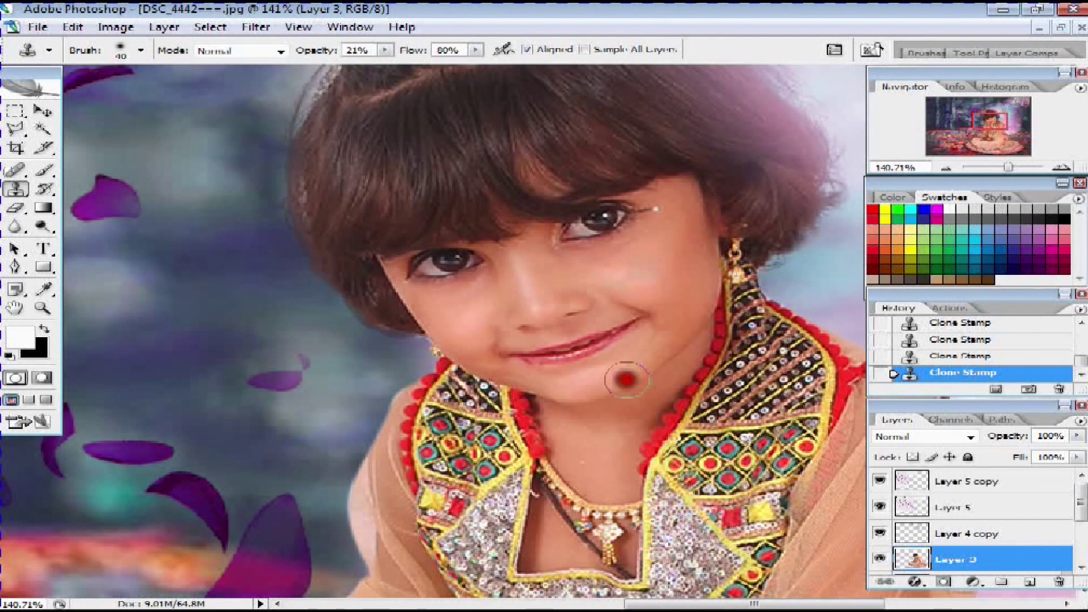
left_click(499, 340, "alt")
left_click(500, 340, "alt")
- Darken the girl's hair with Burn and merge all visible layers into Layer 3
left_click(44, 228)
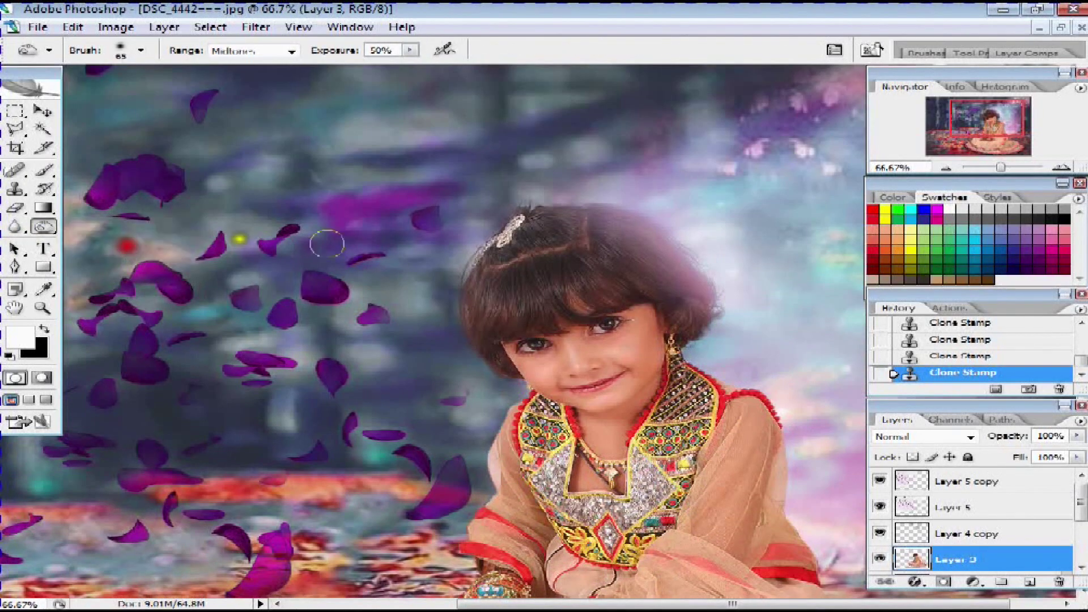
mouse_move(671, 292)
left_mouse_down()
mouse_move(539, 281)
mouse_move(499, 296)
mouse_move(515, 233)
mouse_move(700, 292)
left_mouse_up()
left_click_drag(479, 282, 513, 362)
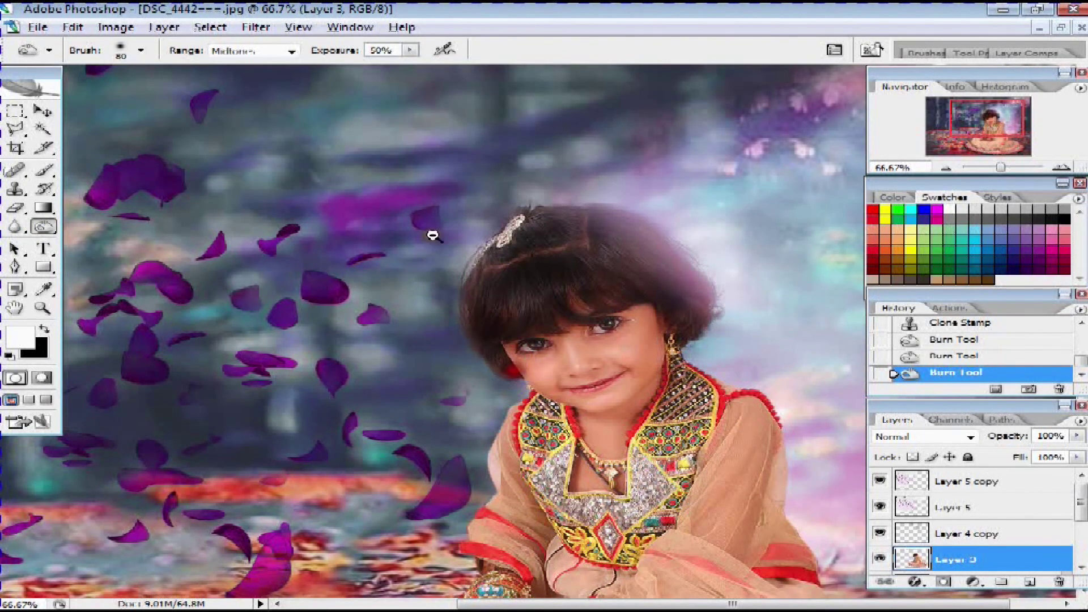
key("ctrl+minus")
key("ctrl+minus")
key("ctrl+minus")
mouse_move(1079, 501)
left_mouse_down()
mouse_move(1080, 513)
mouse_move(1080, 498)
left_mouse_up()
key("ctrl+minus")
key("ctrl+shift+e")
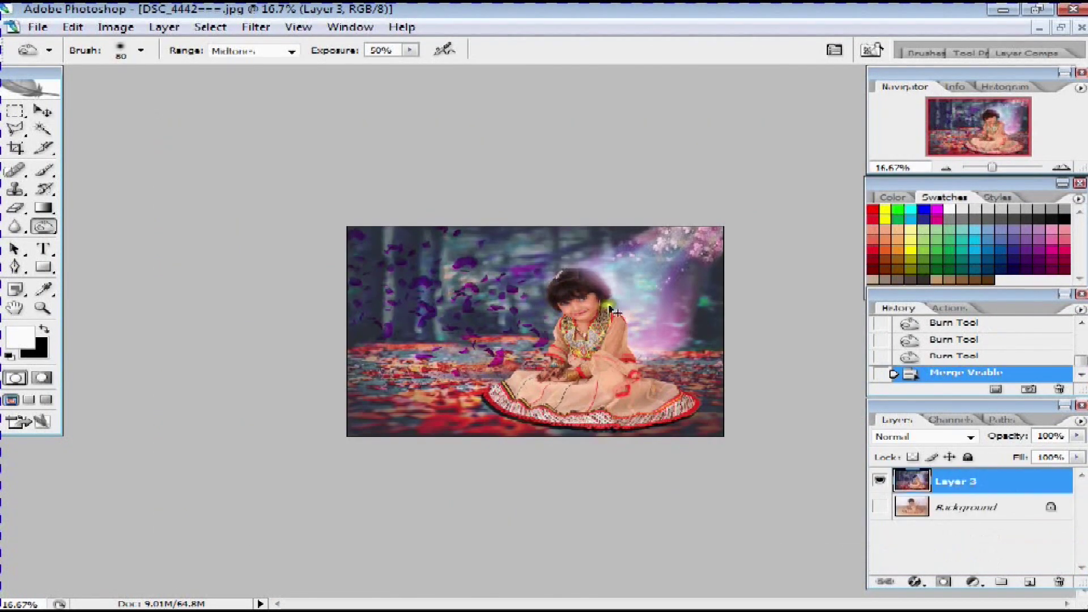
- Convert the locked Background into an ordinary layer named Layer 0
key("ctrl+plus")
key("v")
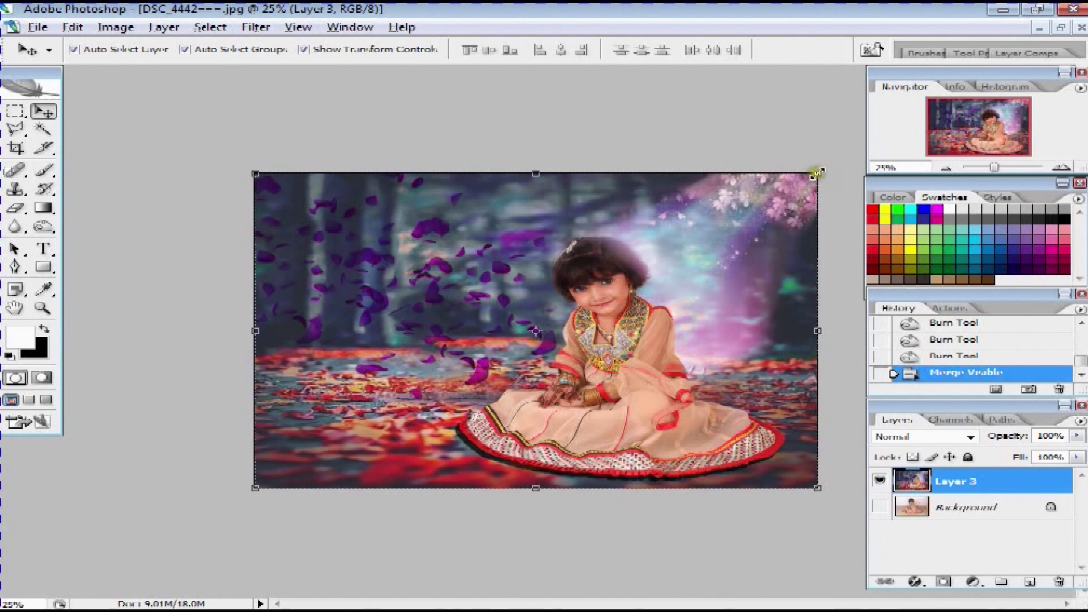
double_click(966, 506)
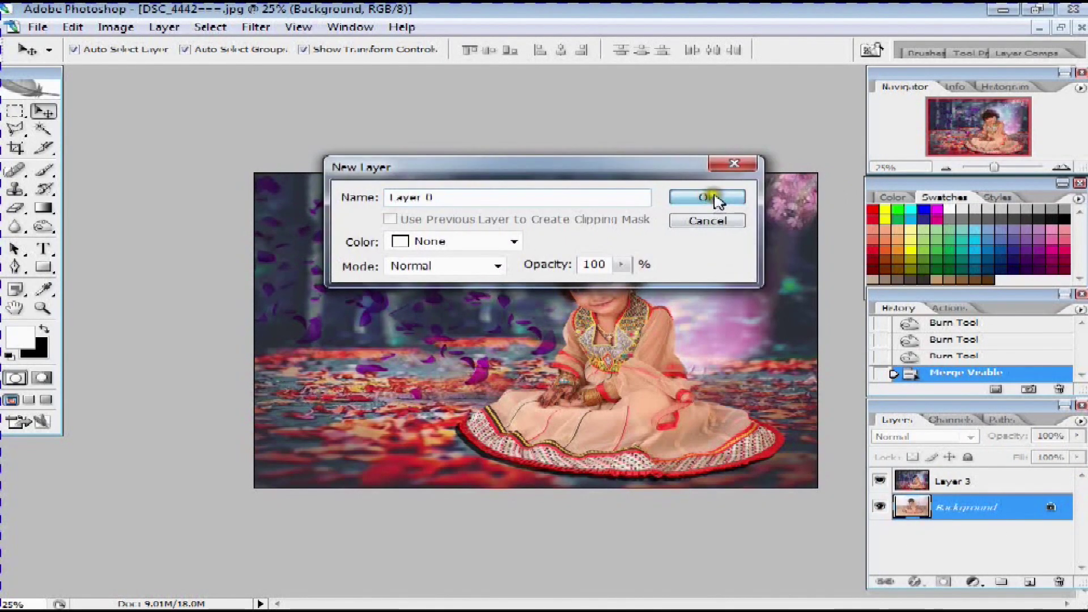
left_click(711, 195)
- Test Layer 0's stacking order, leaving it below Layer 3
key("ctrl+bracketright")
key("ctrl+bracketleft")
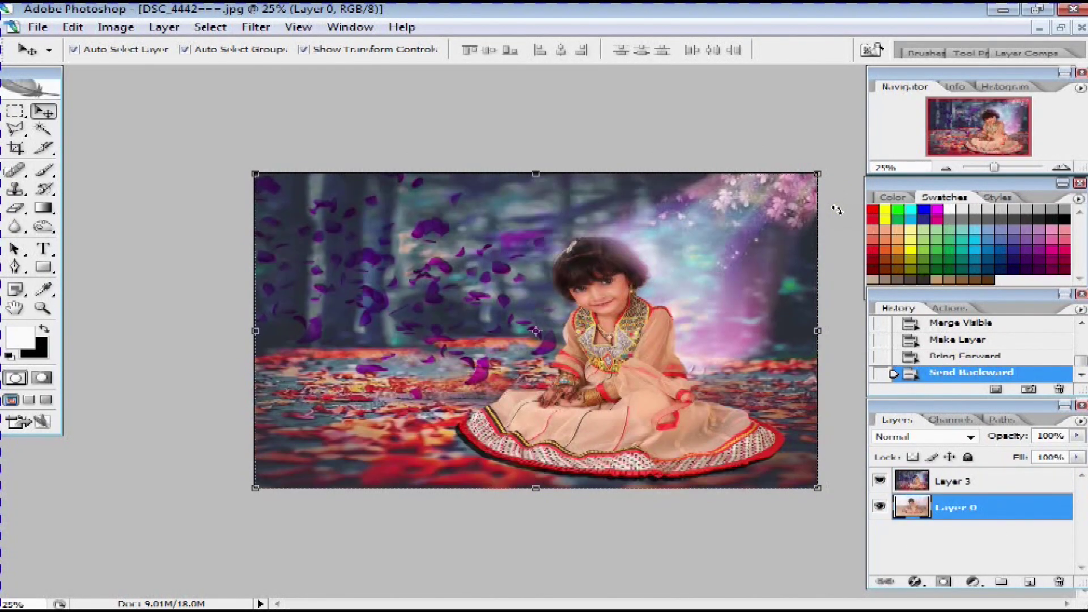
key("ctrl+bracketright")
key("ctrl+bracketleft")
key("ctrl+bracketright")
key("ctrl+bracketleft")
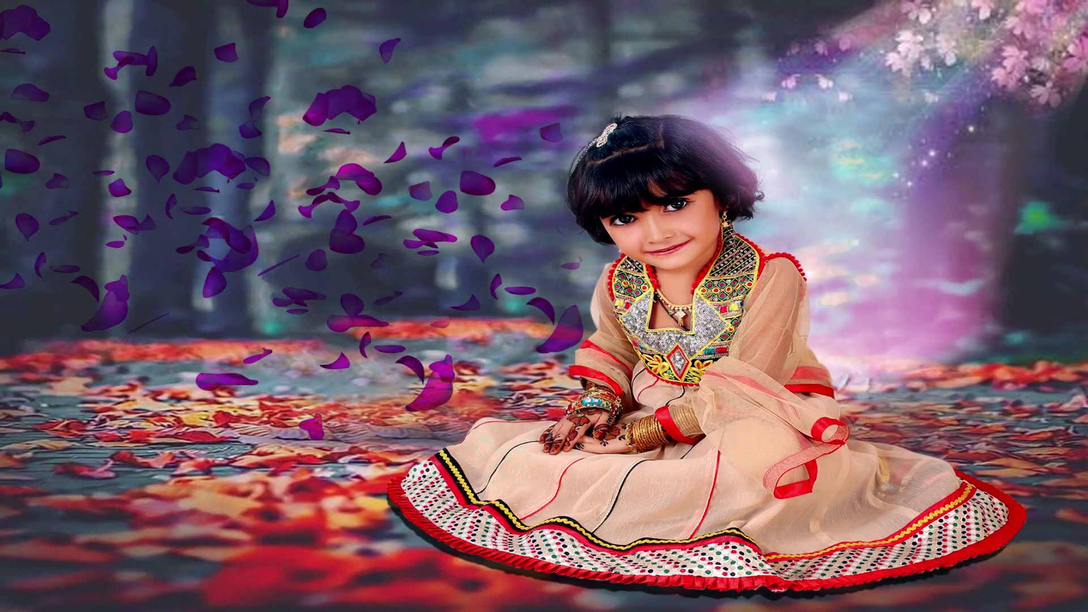